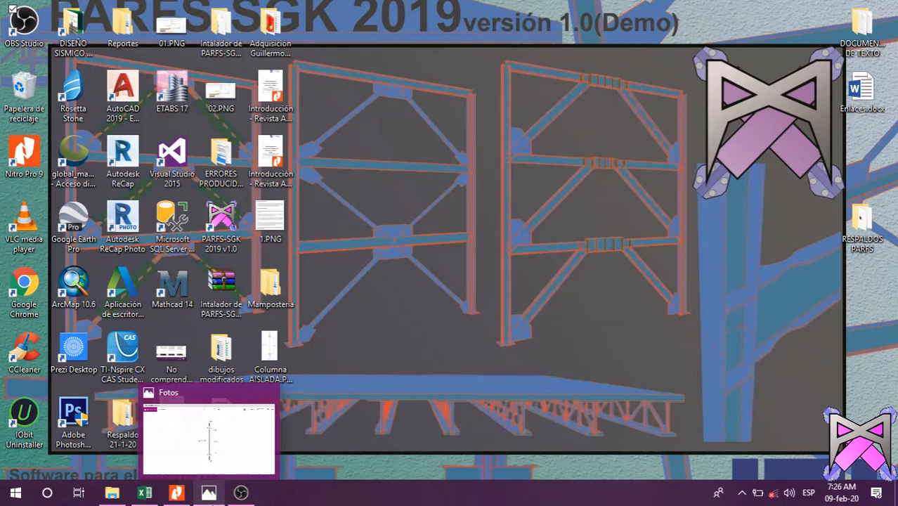
# Examine the isolated column drawing in Fotos, marking the profile label and the supports at both ends
pyautogui.click(210, 492)
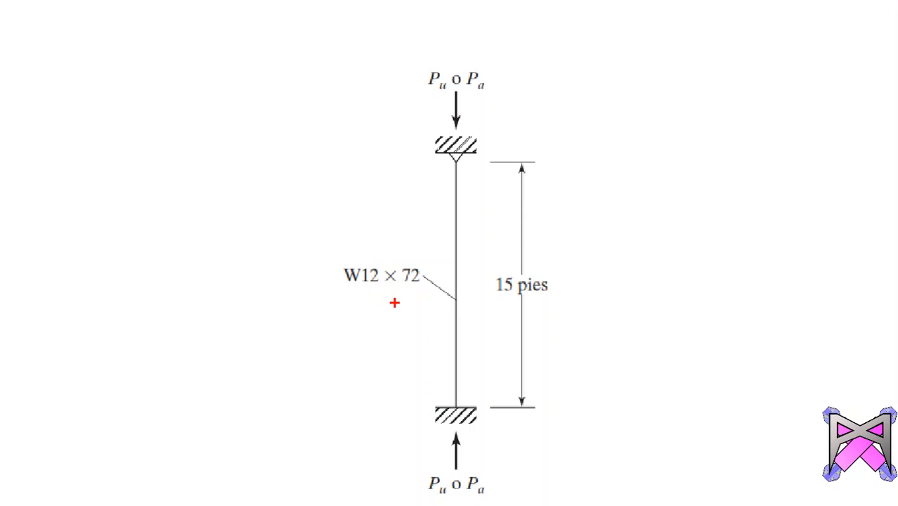
pyautogui.moveTo(337, 257)
pyautogui.mouseDown()
pyautogui.moveTo(370, 259)
pyautogui.moveTo(433, 284)
pyautogui.mouseUp()
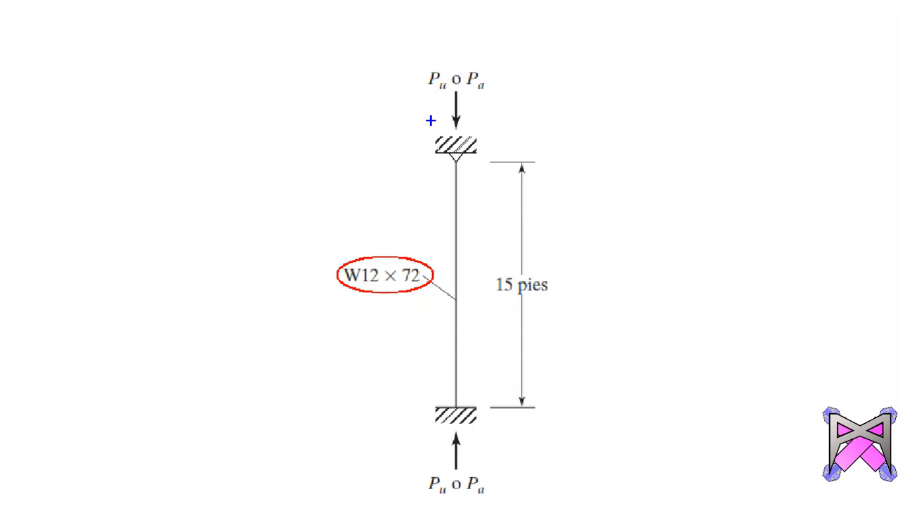
pyautogui.moveTo(423, 120)
pyautogui.mouseDown()
pyautogui.moveTo(503, 193)
pyautogui.moveTo(495, 180)
pyautogui.mouseUp()
pyautogui.moveTo(400, 380); pyautogui.dragTo(481, 427)
pyautogui.hotkey('ctrl', 'z')
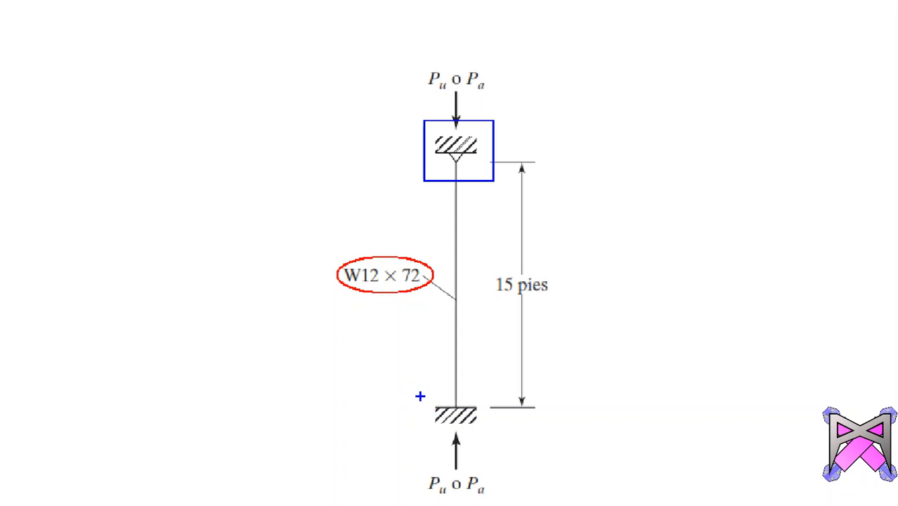
pyautogui.moveTo(421, 396); pyautogui.dragTo(487, 434)
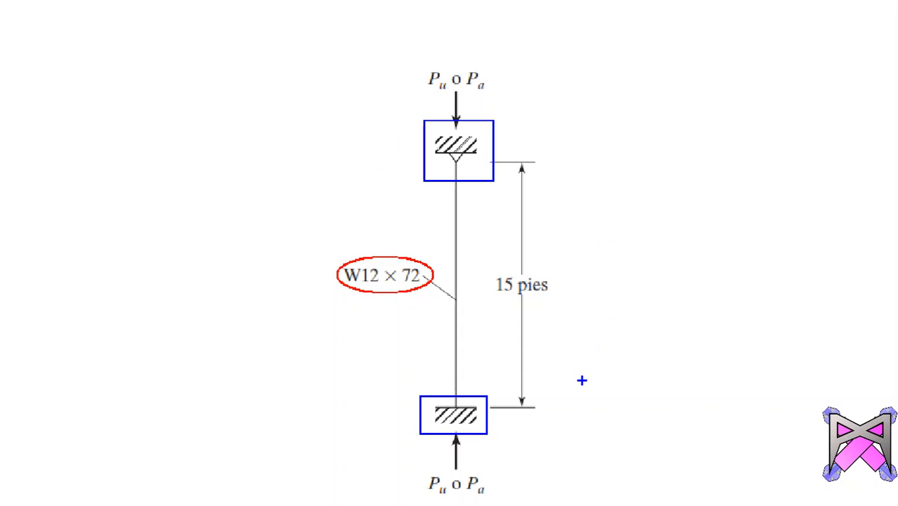
pyautogui.press('Escape')
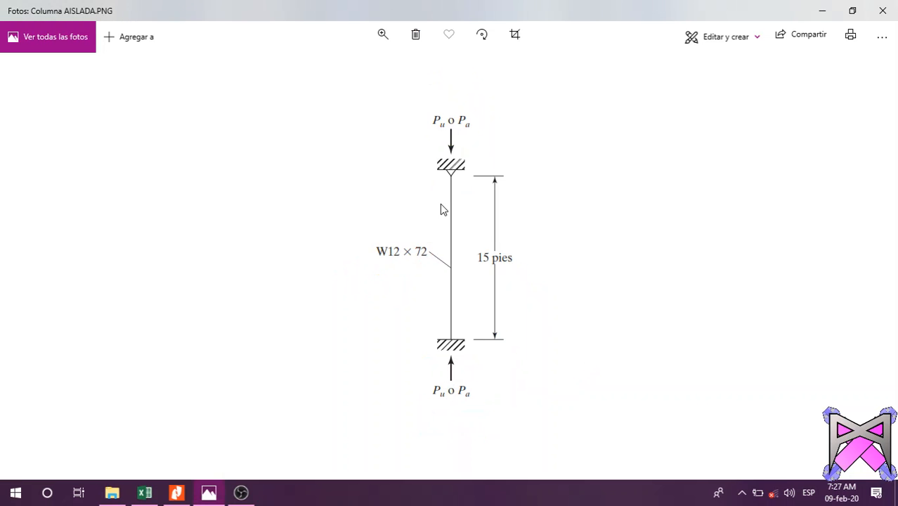
pyautogui.click(820, 11)
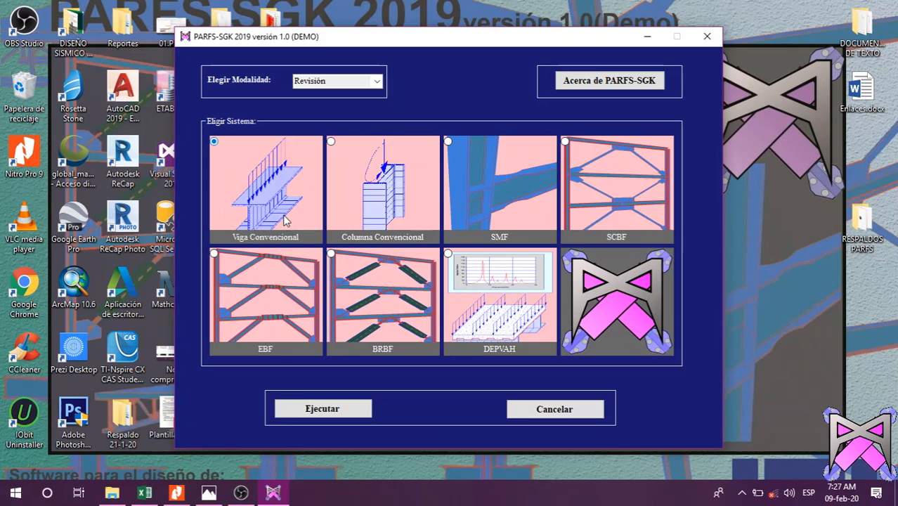
# Recheck the column drawing, and launch the Columna Convencional system in Revisión mode in PARFS-SGK
pyautogui.click(209, 493)
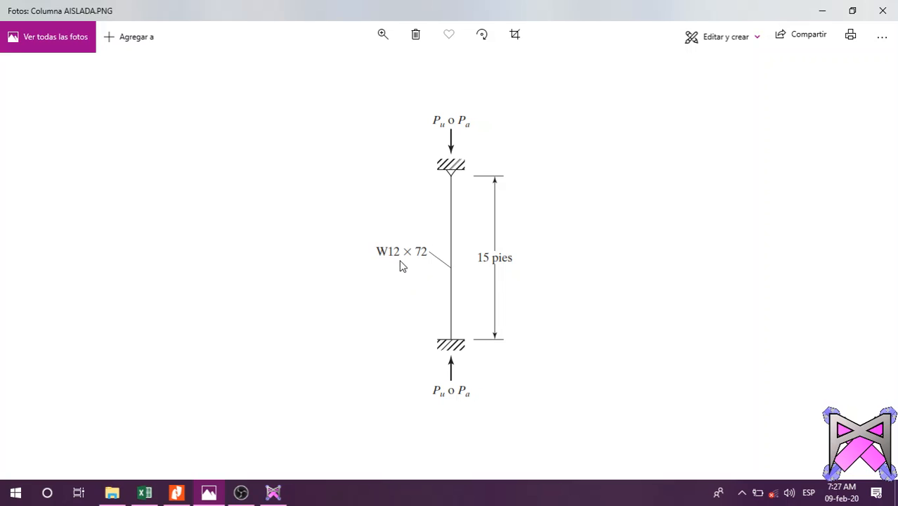
pyautogui.click(822, 9)
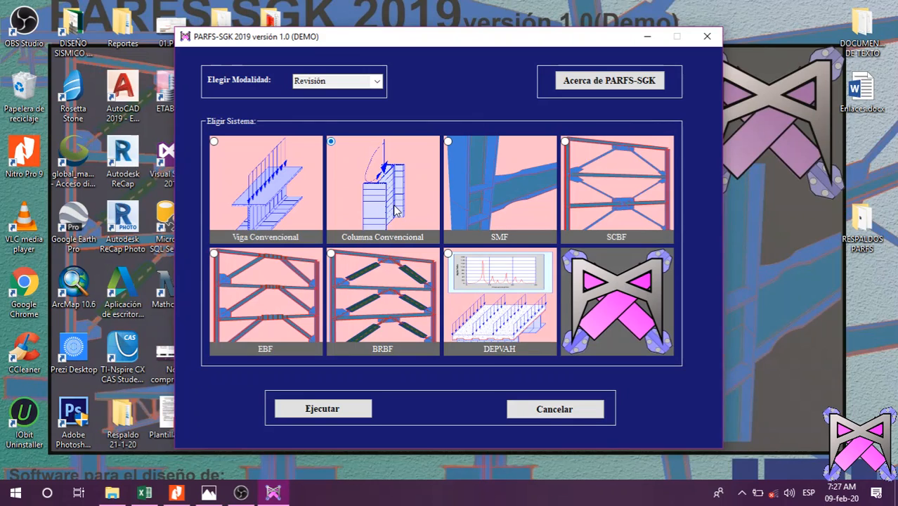
pyautogui.click(260, 194)
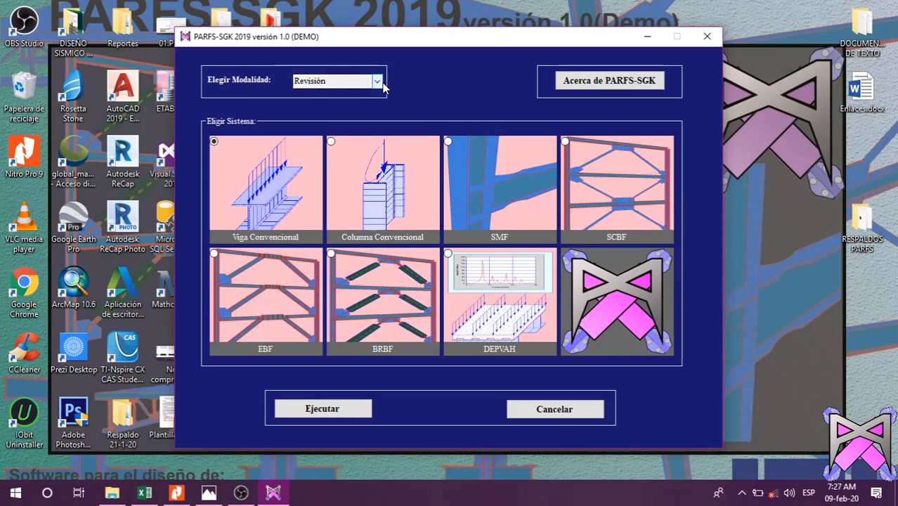
pyautogui.click(377, 82)
pyautogui.click(322, 97)
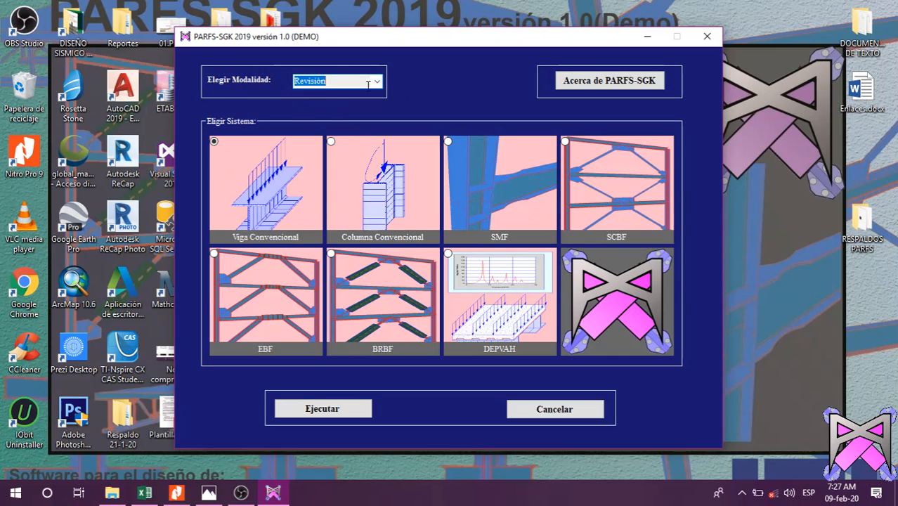
pyautogui.click(364, 171)
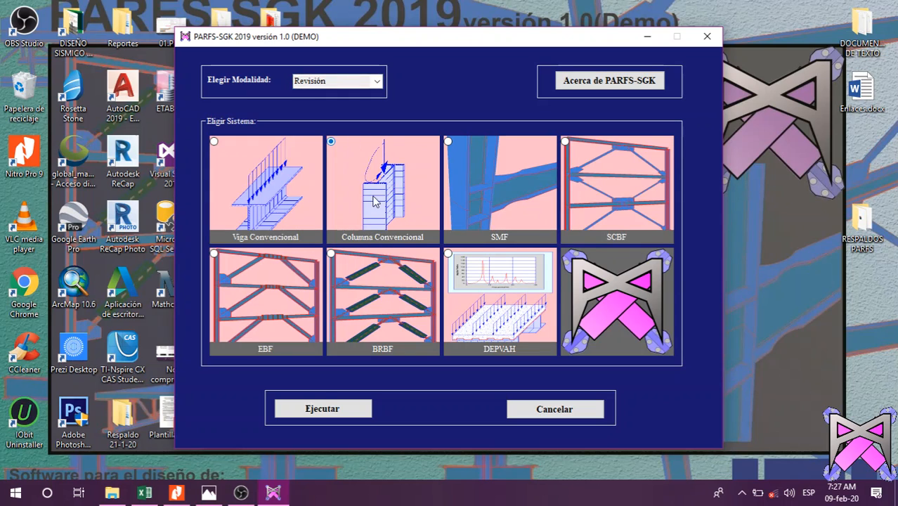
pyautogui.click(343, 410)
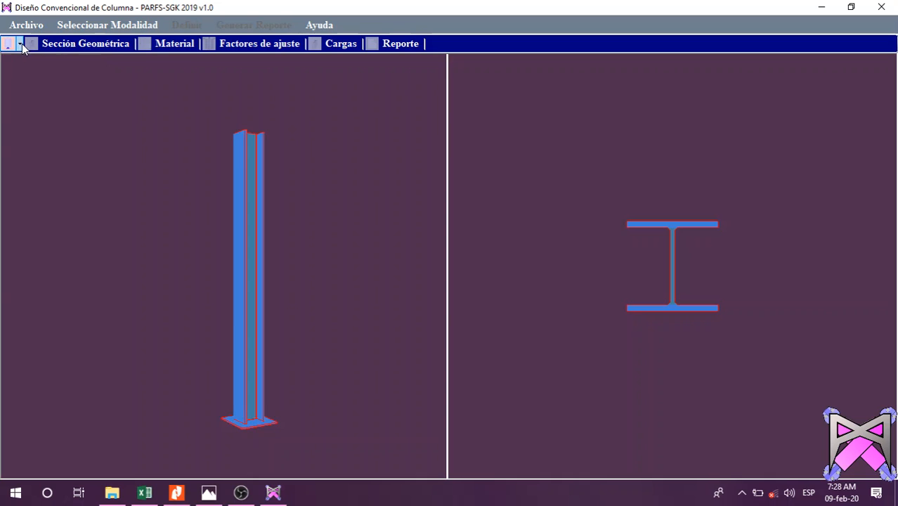
# Choose Columna as the element modality and accept the selection
pyautogui.click(21, 45)
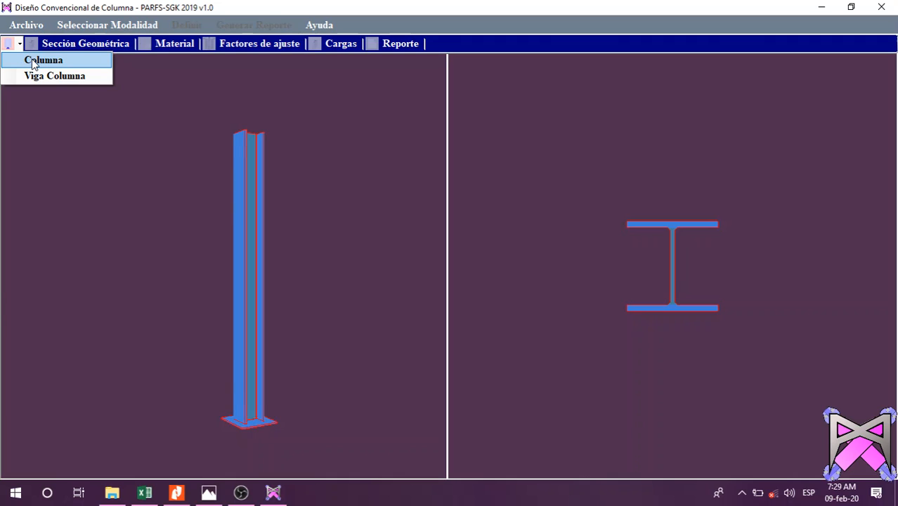
pyautogui.click(33, 62)
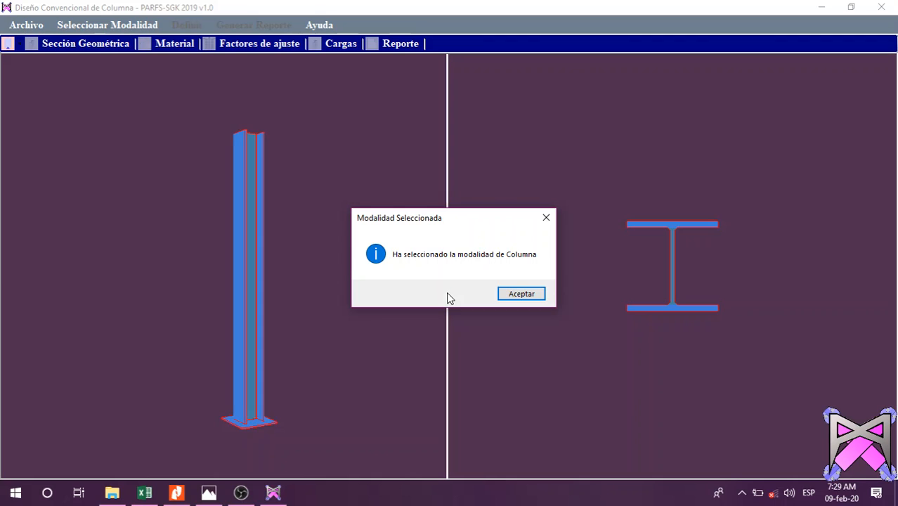
pyautogui.press('Return')
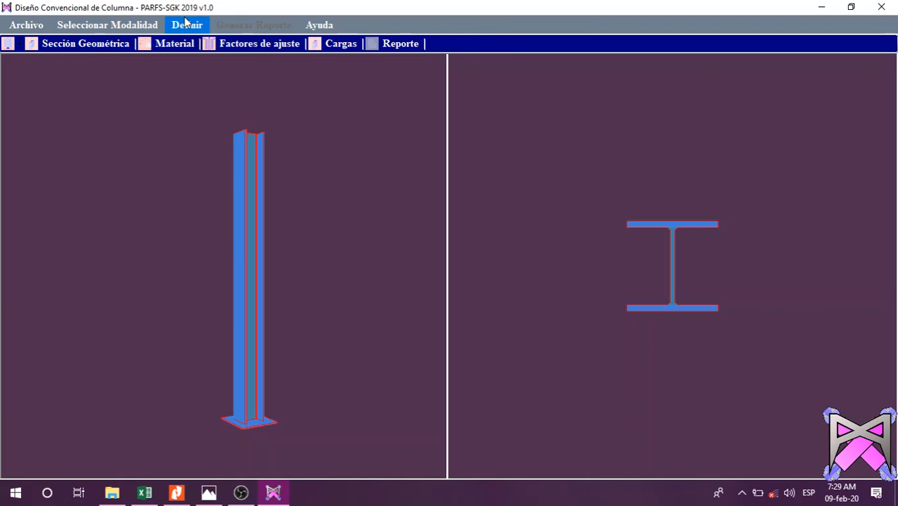
# Open the column's geometric section properties and consult the reference drawing in Fotos for the profile and length, marking both
pyautogui.click(30, 45)
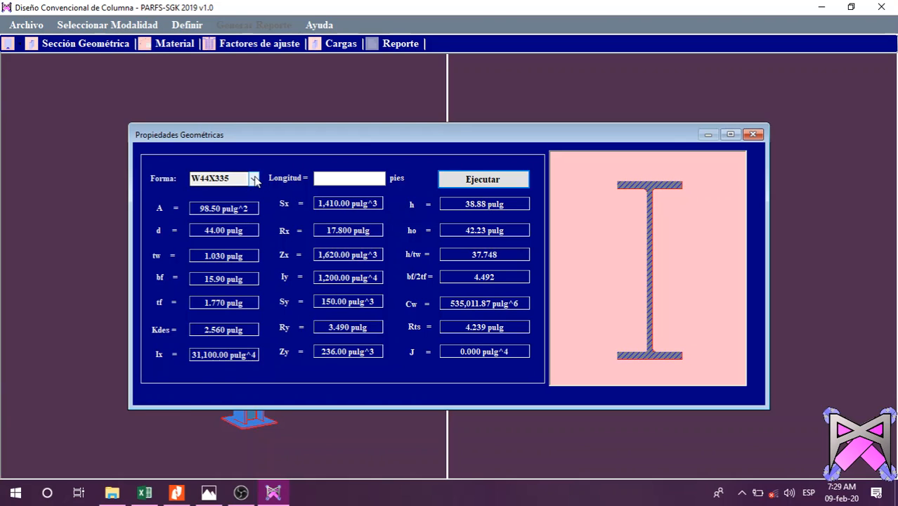
pyautogui.click(211, 493)
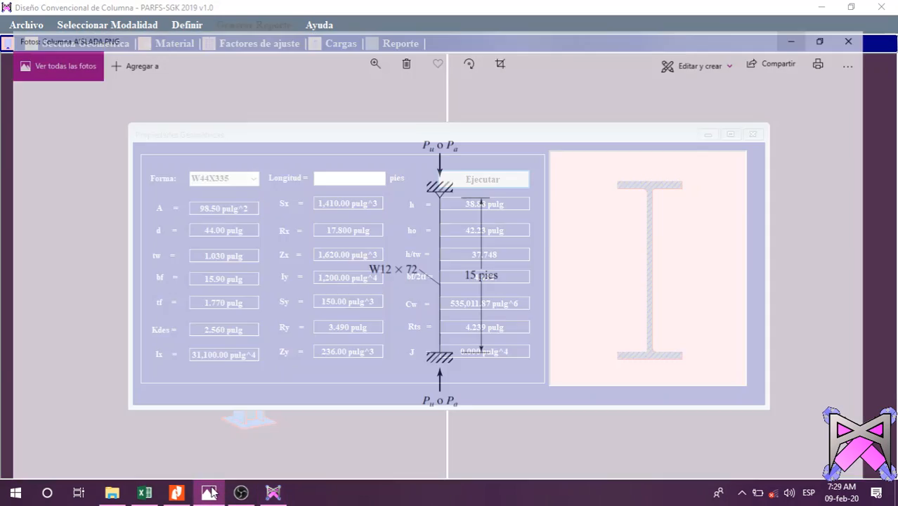
pyautogui.hotkey('ctrl', '1')
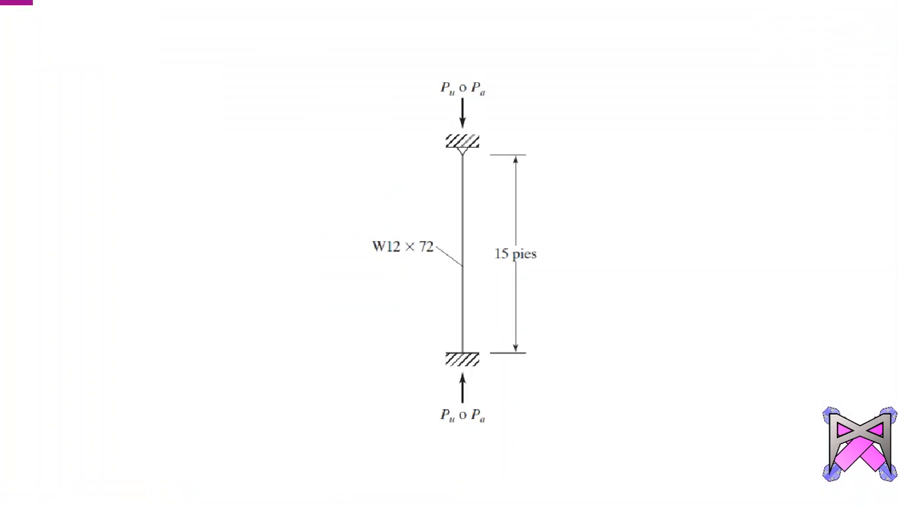
pyautogui.click(397, 276)
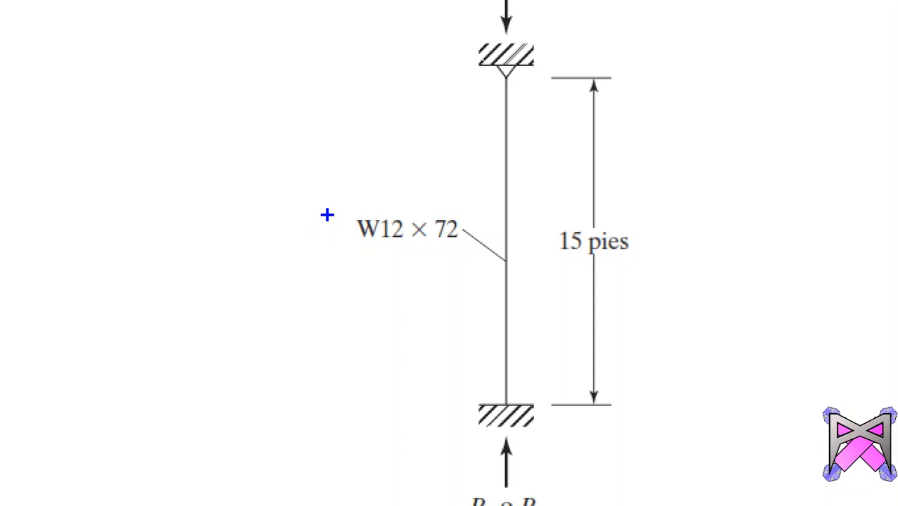
pyautogui.moveTo(323, 208)
pyautogui.mouseDown()
pyautogui.moveTo(509, 255)
pyautogui.moveTo(485, 270)
pyautogui.mouseUp()
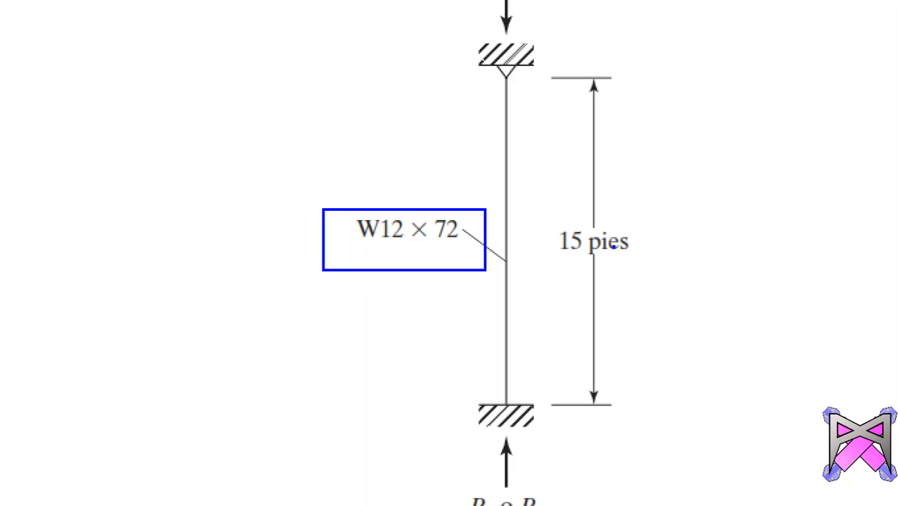
pyautogui.moveTo(525, 199); pyautogui.dragTo(653, 286)
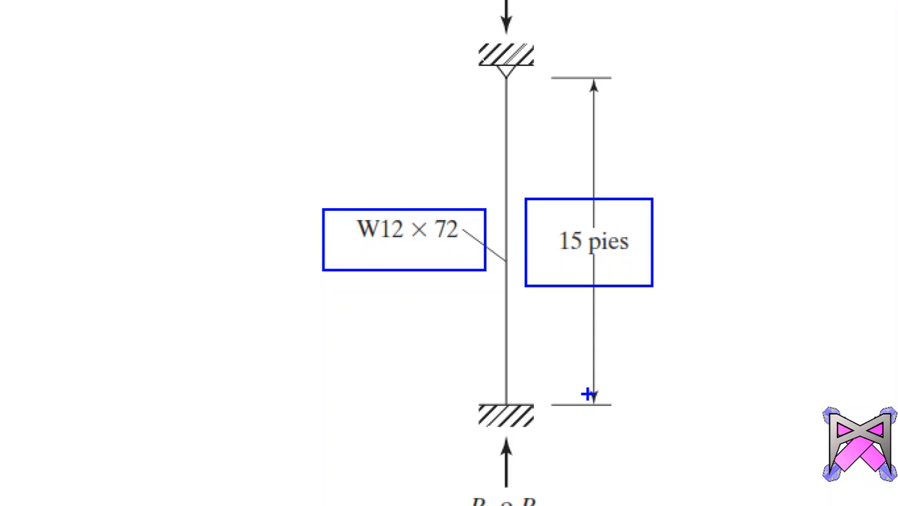
pyautogui.press('Escape')
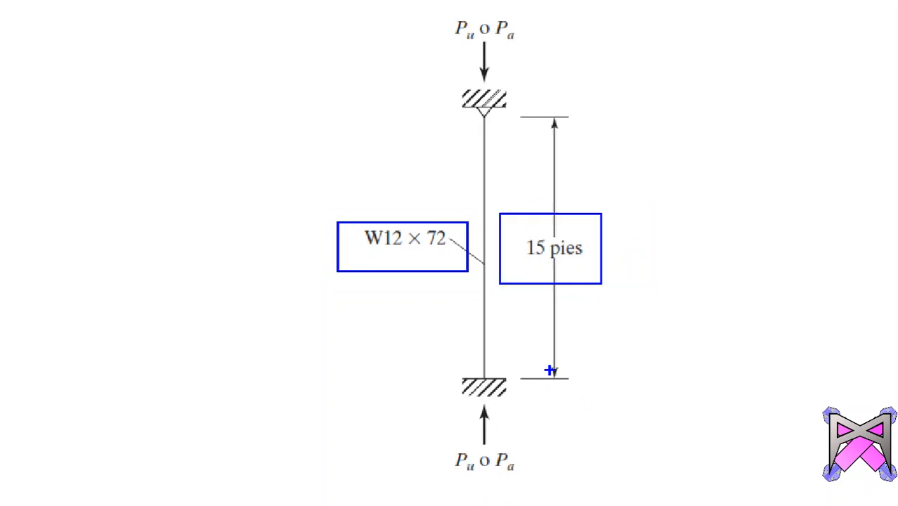
pyautogui.click(270, 490)
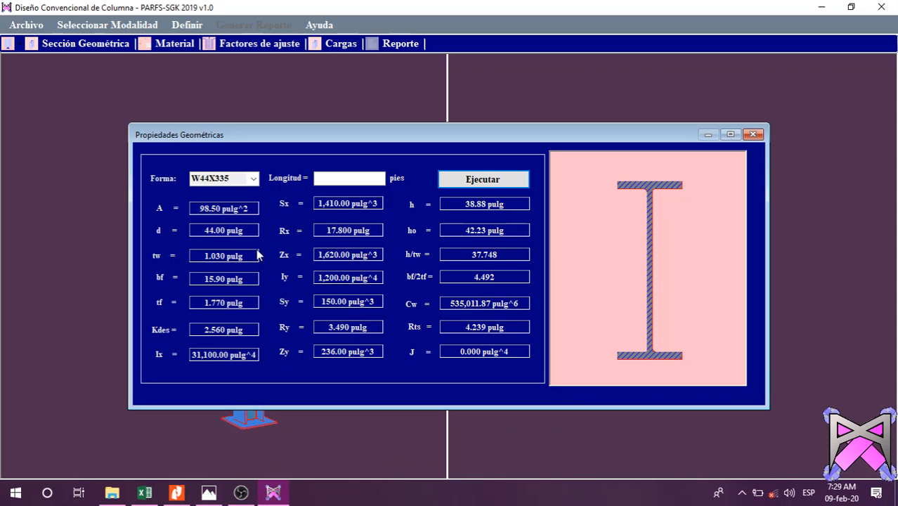
# Set the section shape to W12X72 with a length of 15 pies and save the geometric properties
pyautogui.click(253, 179)
pyautogui.moveTo(257, 211); pyautogui.dragTo(238, 419)
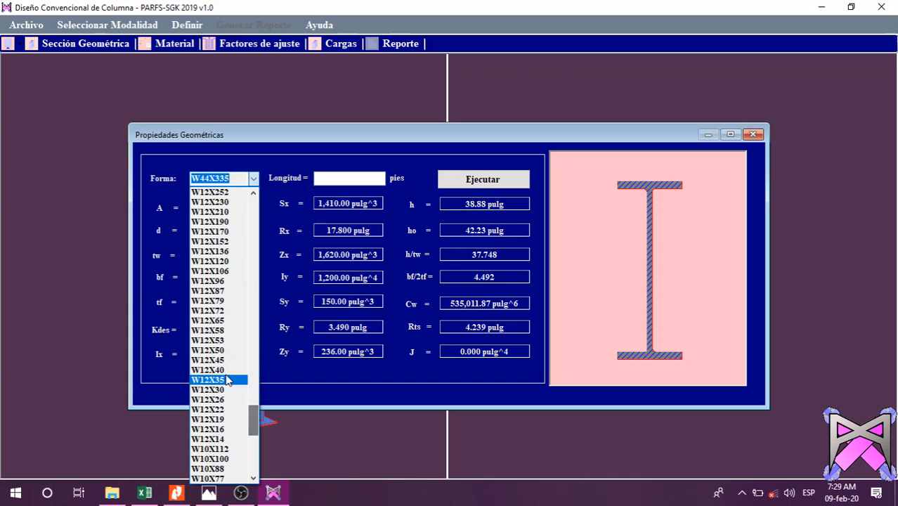
pyautogui.click(235, 310)
pyautogui.click(381, 181)
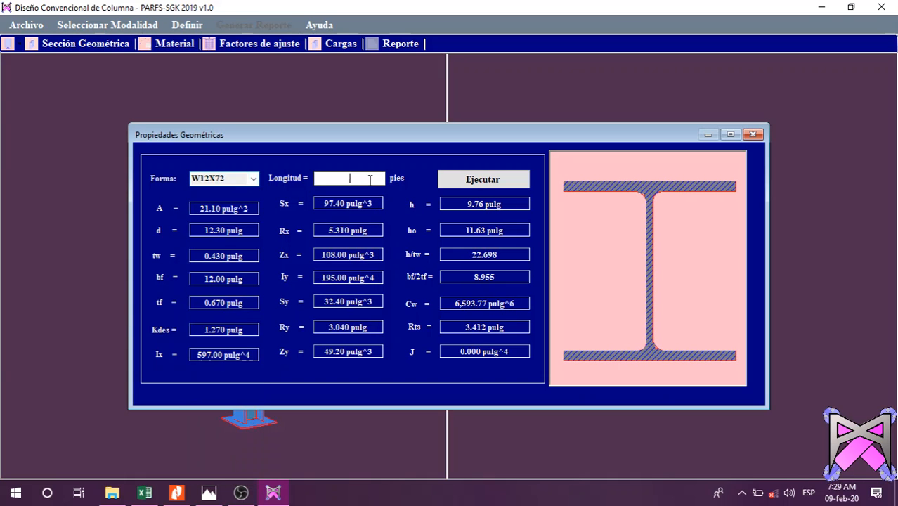
pyautogui.write('15')
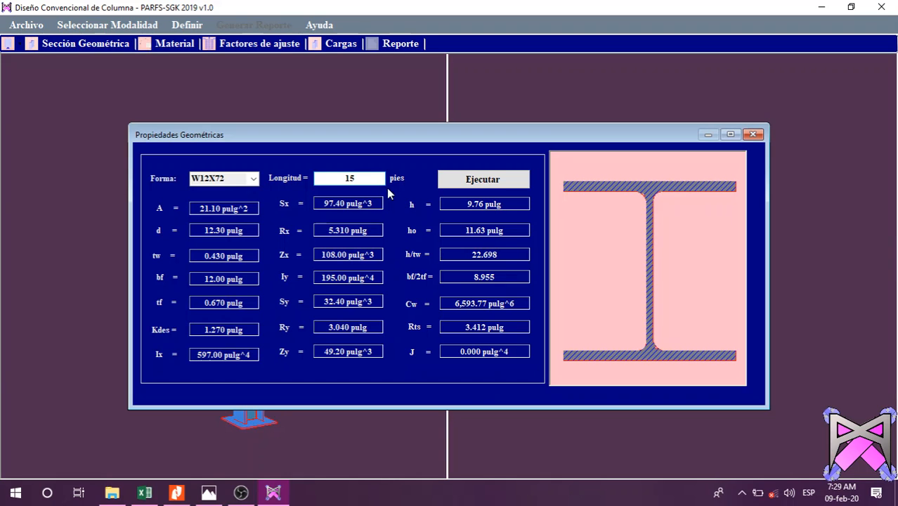
pyautogui.click(205, 494)
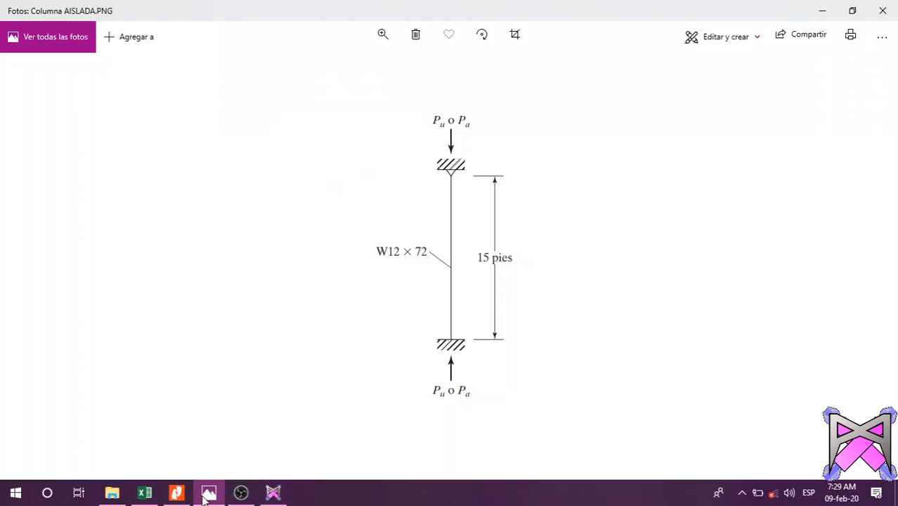
pyautogui.click(205, 494)
pyautogui.click(484, 180)
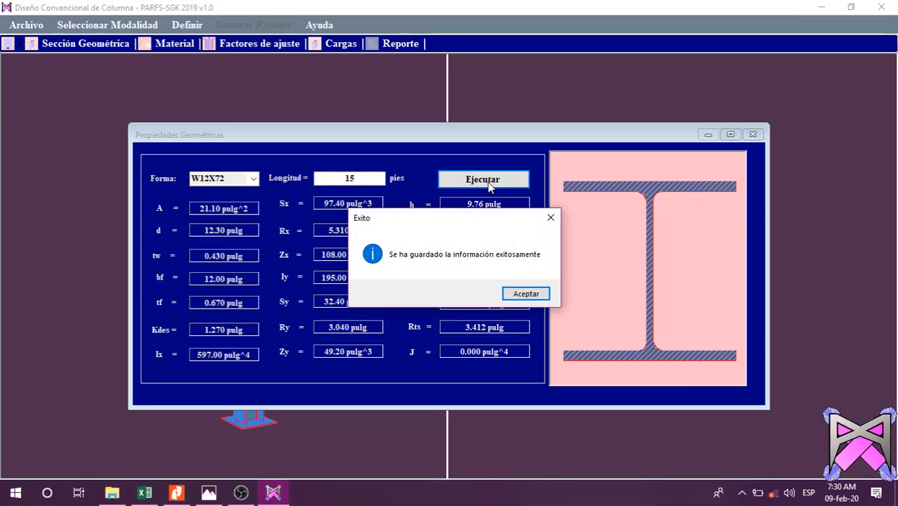
pyautogui.press('Return')
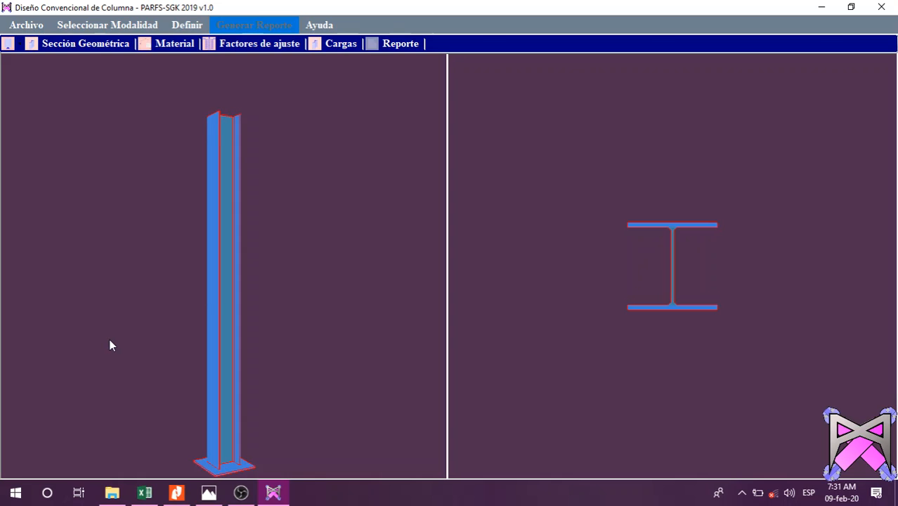
# Inspect the column's 3D model by moving it right and up in the view and enlarging it
pyautogui.press('Right')
pyautogui.press('Right')
pyautogui.press('Right')
pyautogui.press('Right')
pyautogui.press('Right')
pyautogui.press('Right')
pyautogui.press('Right')
pyautogui.press('Right')
pyautogui.press('Right')
pyautogui.press('Right')
pyautogui.press('Right')
pyautogui.press('Right')
pyautogui.press('Right')
pyautogui.press('Right')
pyautogui.press('Right')
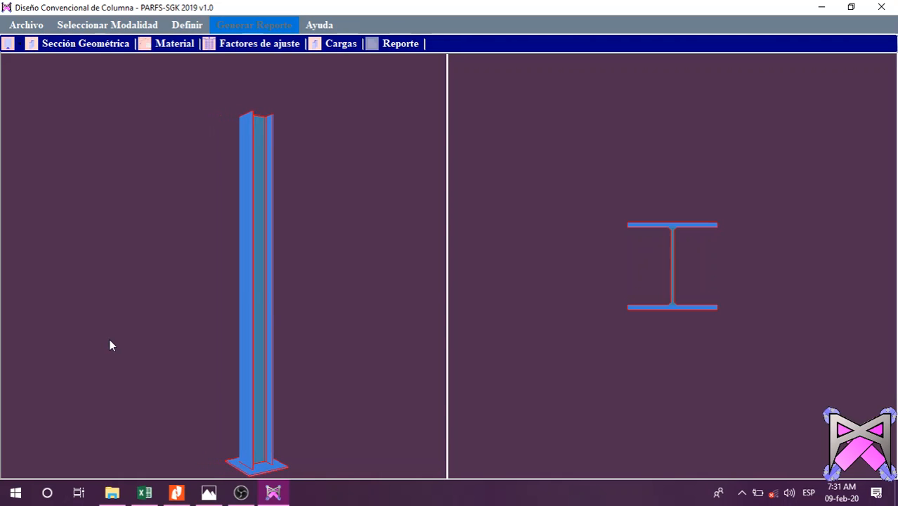
pyautogui.press('Right')
pyautogui.press('Right')
pyautogui.press('Right')
pyautogui.press('Right')
pyautogui.press('Right')
pyautogui.press('Right')
pyautogui.press('Right')
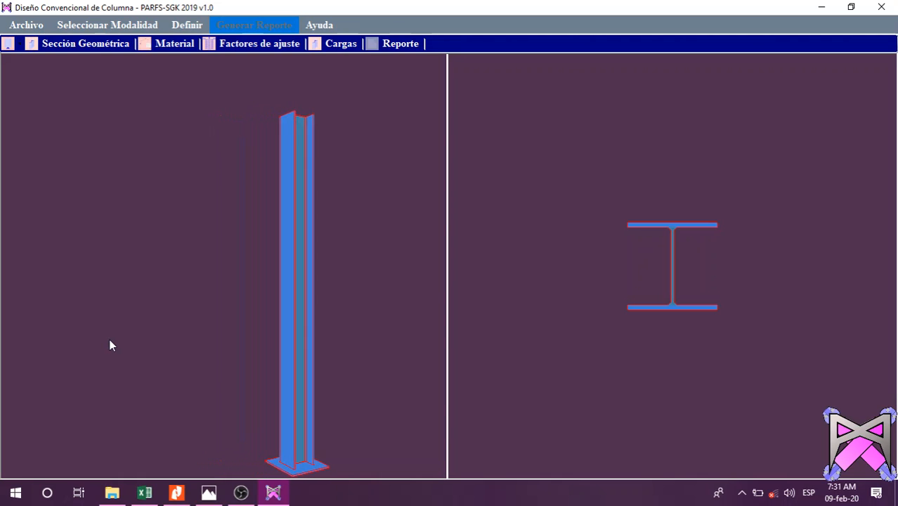
pyautogui.press('Up')
pyautogui.press('Up')
pyautogui.press('Up')
pyautogui.press('Up')
pyautogui.press('Up')
pyautogui.press('Up')
pyautogui.press('Up')
pyautogui.press('Up')
pyautogui.press('Up')
pyautogui.press('Up')
pyautogui.press('Up')
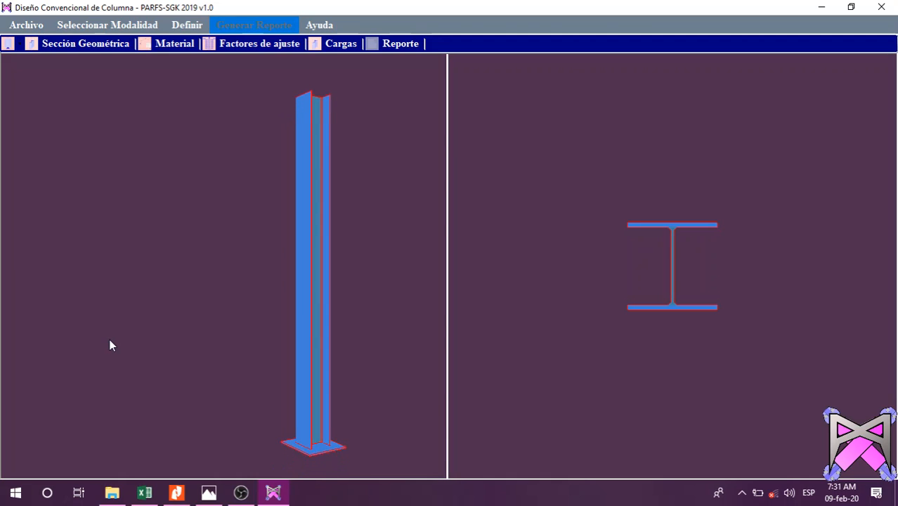
pyautogui.press('Up')
pyautogui.press('Up')
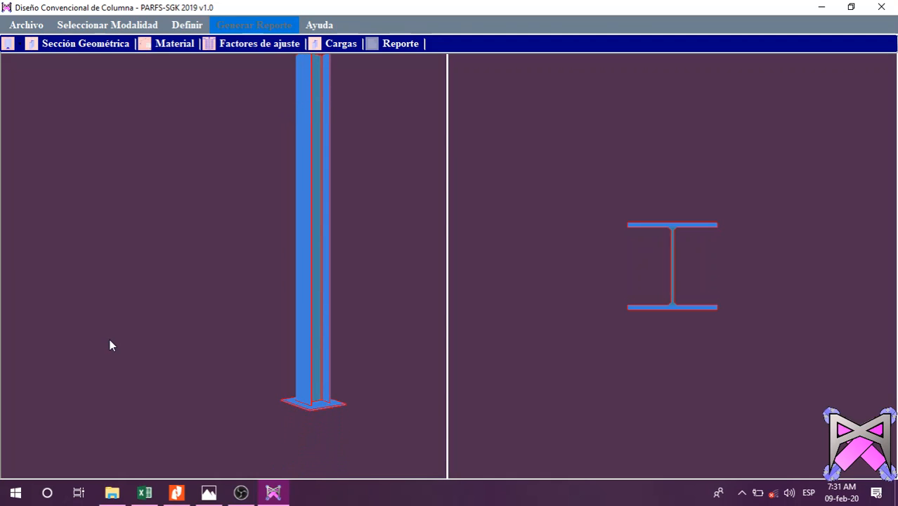
pyautogui.scroll(8, 109, 343)
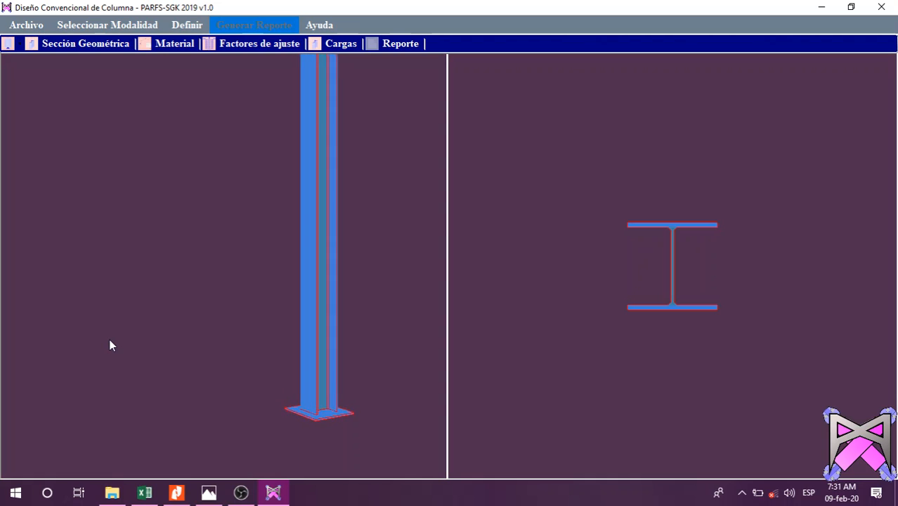
pyautogui.scroll(8, 110, 345)
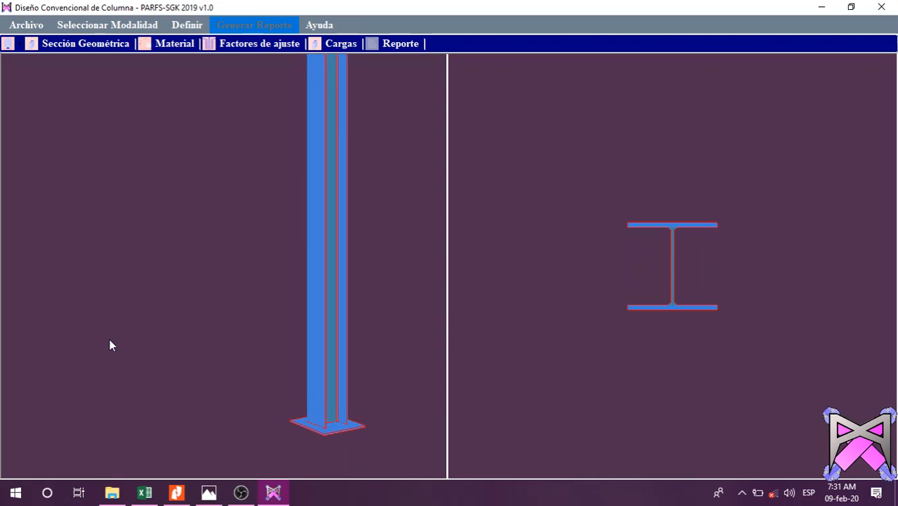
# Assign material type A992 to the column and accept the assignment
pyautogui.scroll(8, 110, 345)
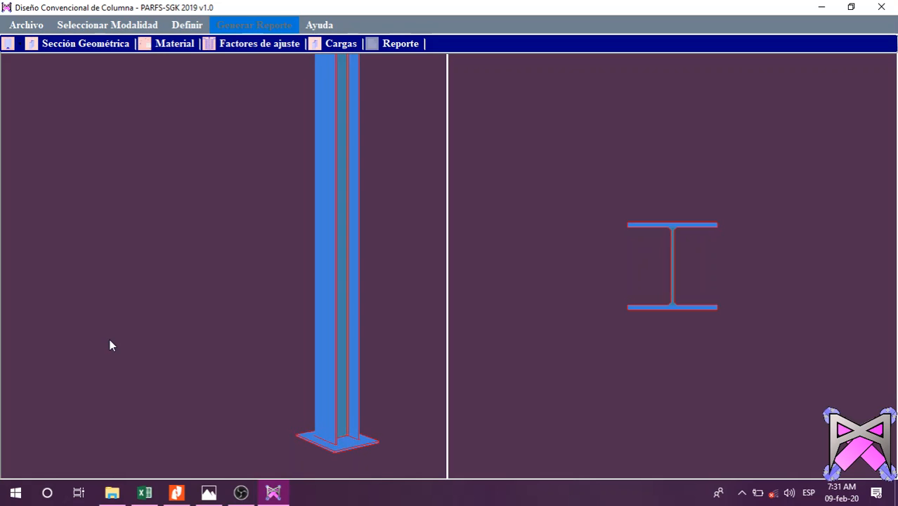
pyautogui.scroll(4, 109, 345)
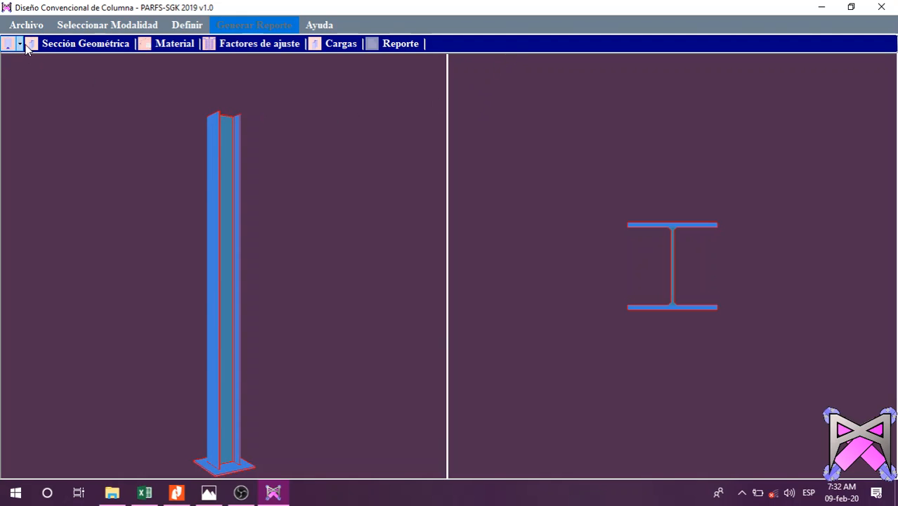
pyautogui.click(145, 49)
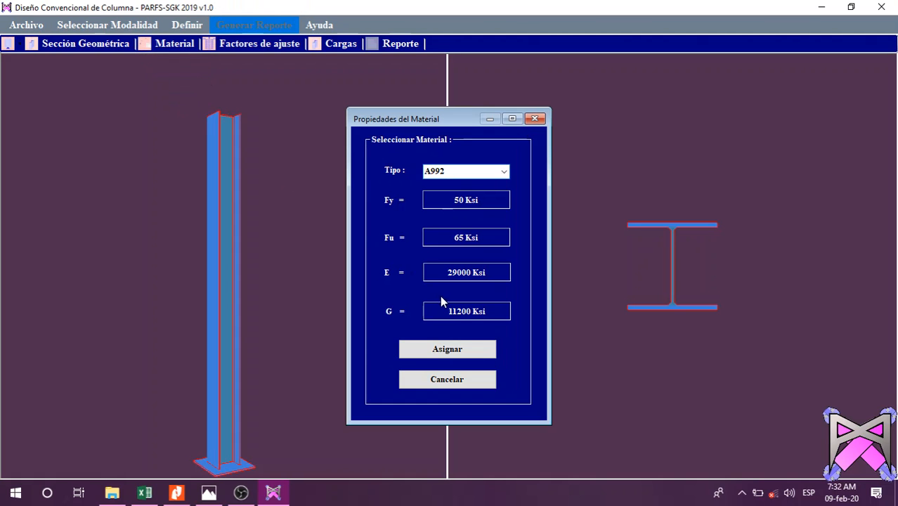
pyautogui.click(504, 172)
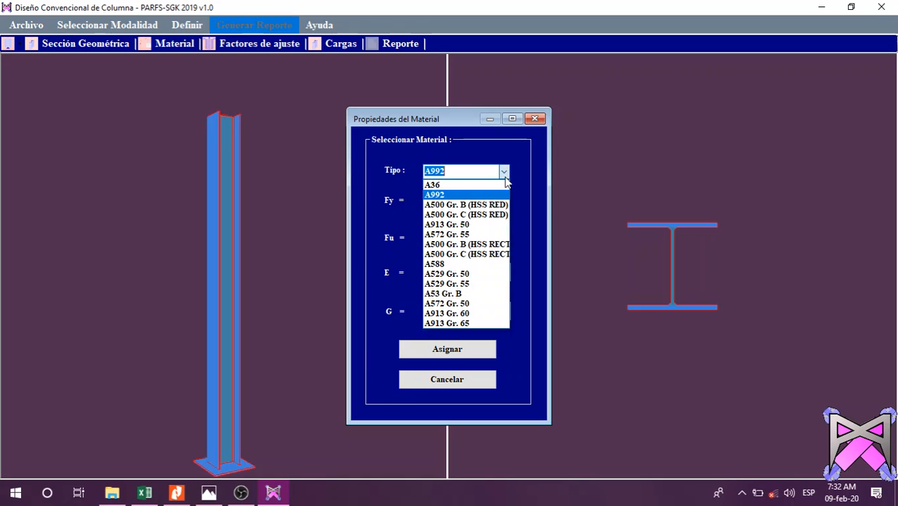
pyautogui.click(458, 195)
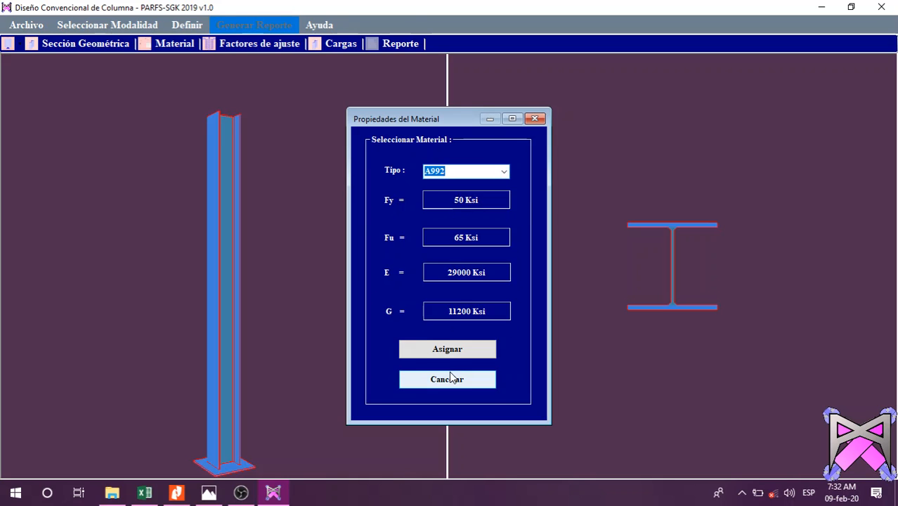
pyautogui.click(463, 351)
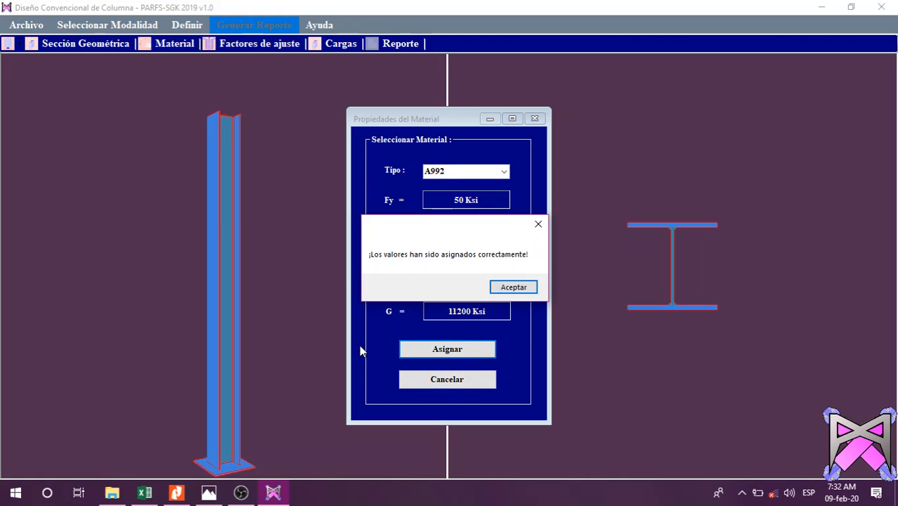
pyautogui.press('Return')
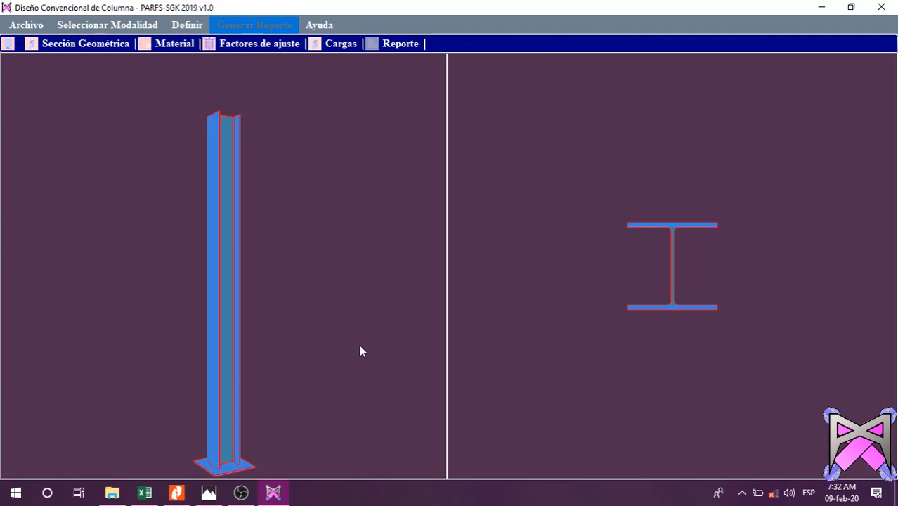
# Open the column's adjustment factors and consult the reference drawing in Fotos for its bracing conditions
pyautogui.click(208, 49)
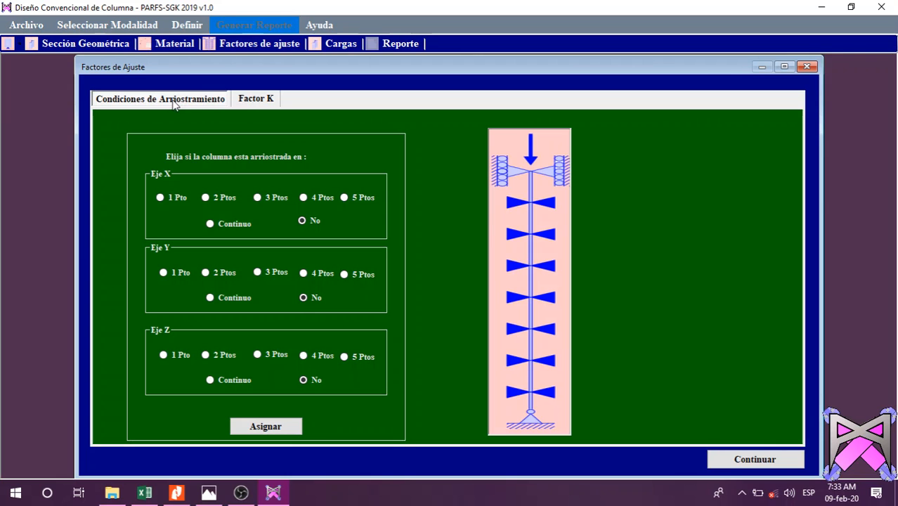
pyautogui.click(208, 493)
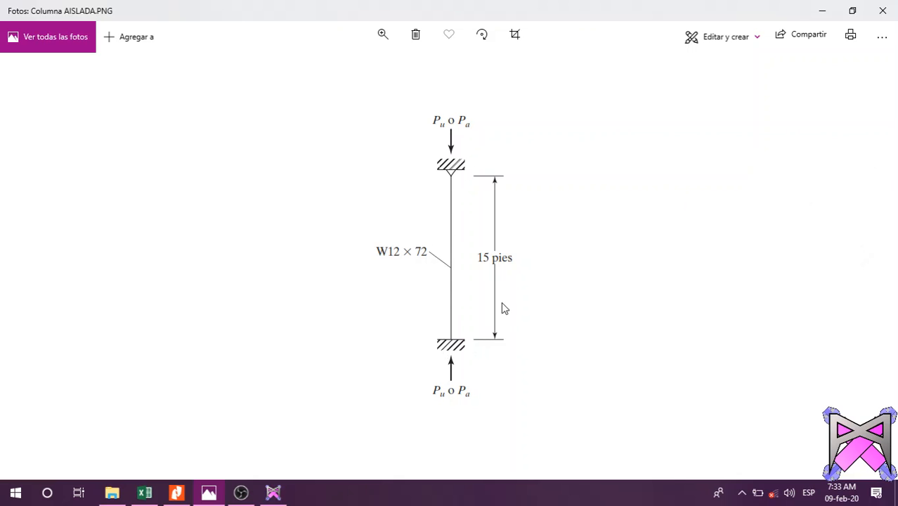
pyautogui.click(822, 11)
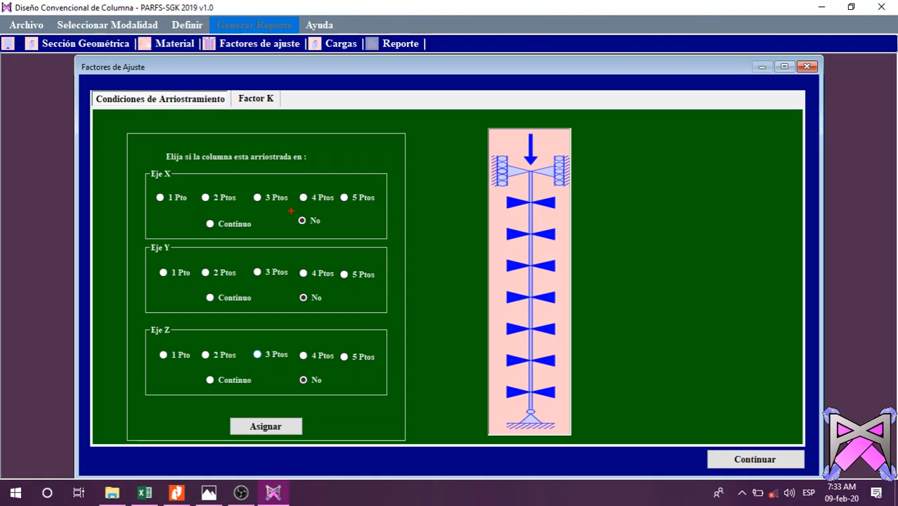
# Mark the No option for Eje X, Eje Y and Eje Z, and assign these bracing conditions to the column
pyautogui.moveTo(291, 210)
pyautogui.mouseDown()
pyautogui.moveTo(322, 221)
pyautogui.moveTo(327, 237)
pyautogui.mouseUp()
pyautogui.moveTo(292, 289); pyautogui.dragTo(324, 307)
pyautogui.moveTo(291, 369); pyautogui.dragTo(327, 392)
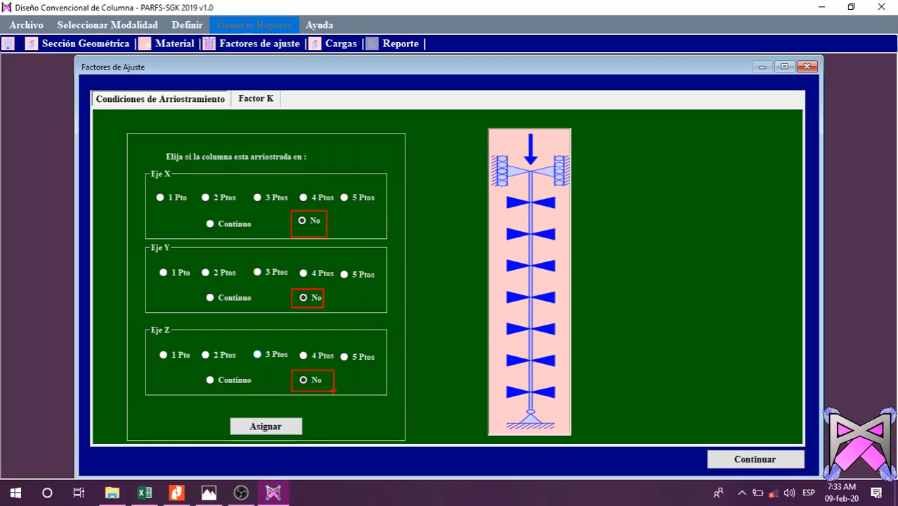
pyautogui.press('Escape')
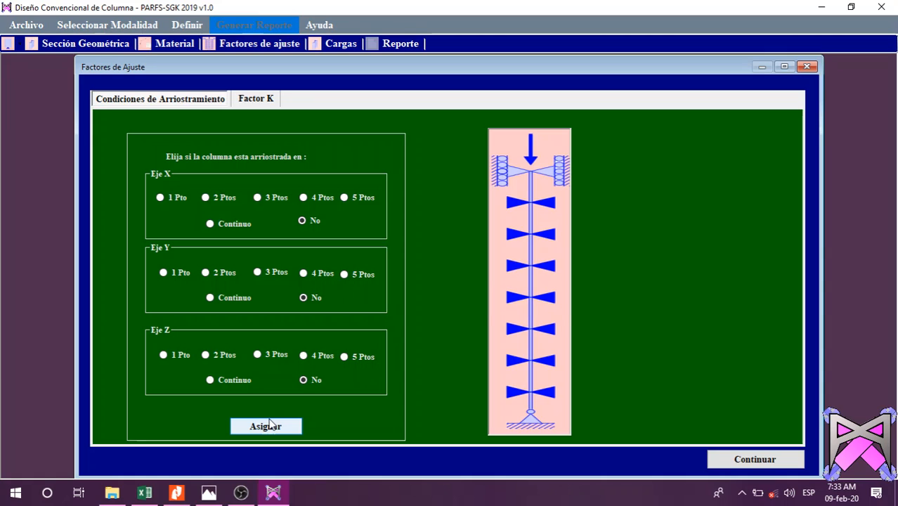
pyautogui.click(271, 425)
pyautogui.click(520, 295)
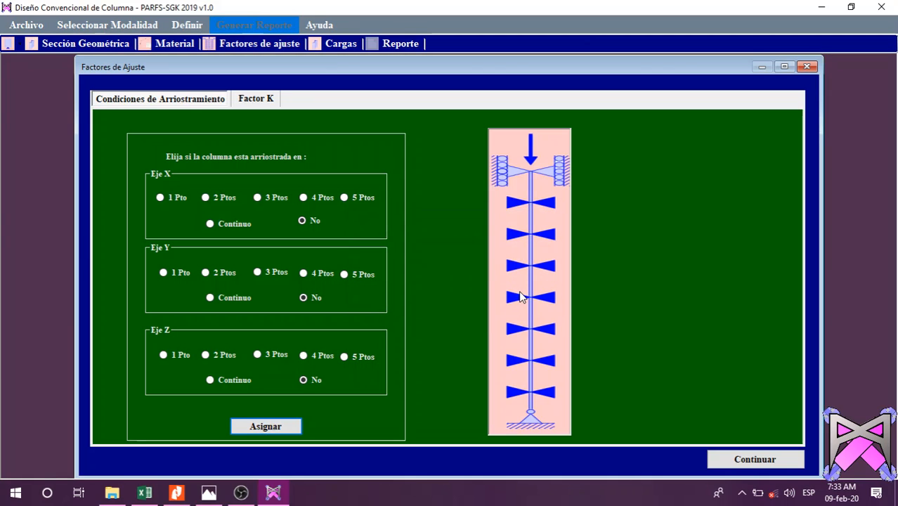
# Open the Factor K settings and review the manual Kx and Ky fields and the available calculation methods, marking the frame-column option
pyautogui.click(256, 101)
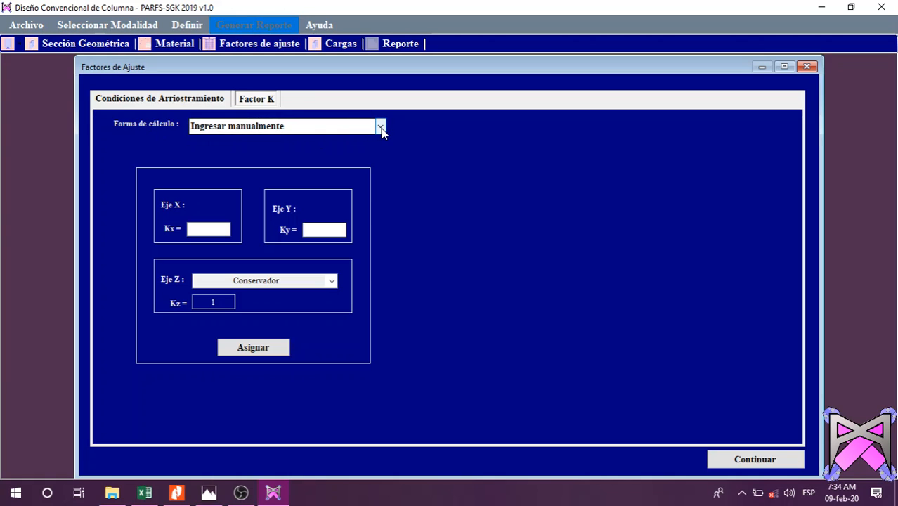
pyautogui.click(213, 230)
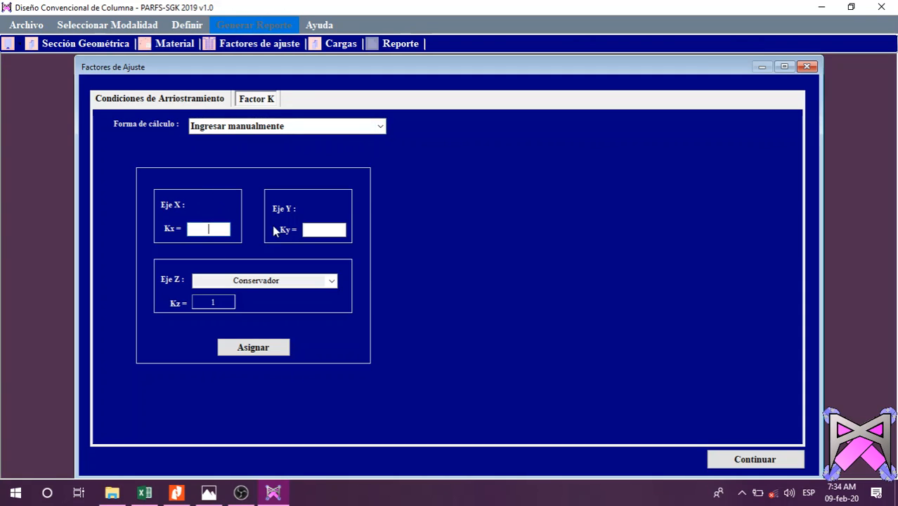
pyautogui.click(323, 231)
pyautogui.click(219, 230)
pyautogui.click(317, 231)
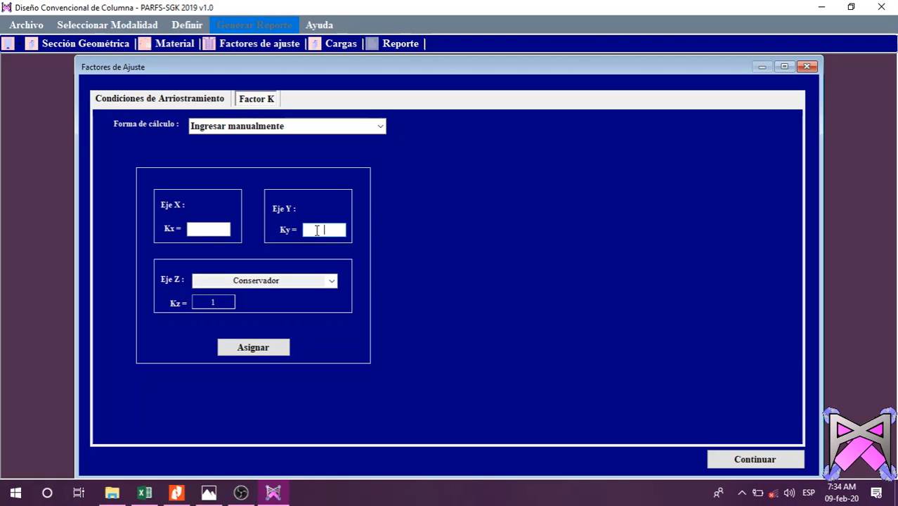
pyautogui.click(380, 128)
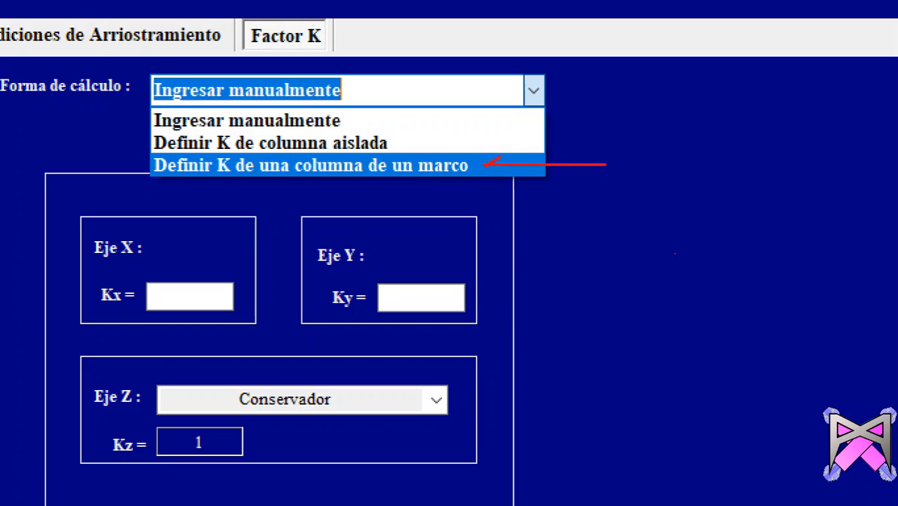
pyautogui.moveTo(500, 157)
pyautogui.mouseDown()
pyautogui.moveTo(511, 147)
pyautogui.moveTo(522, 185)
pyautogui.mouseUp()
pyautogui.press('Escape')
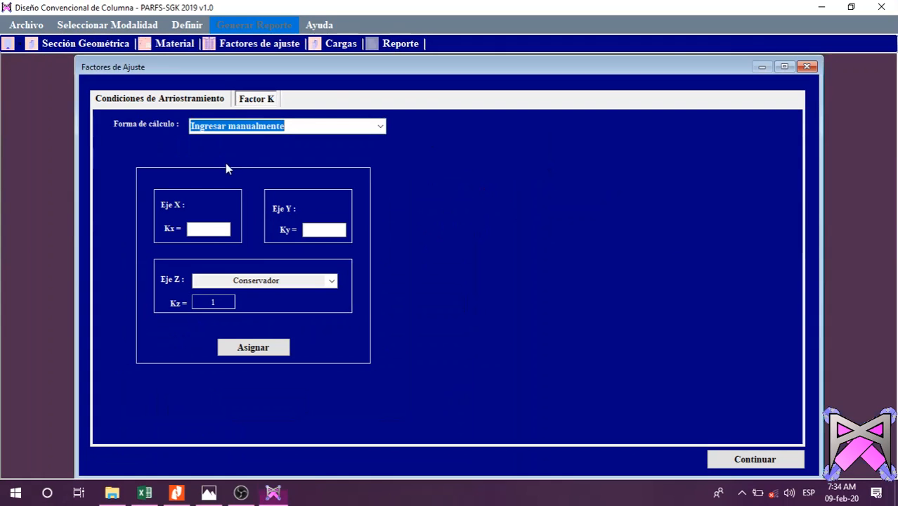
# Set the K calculation method to Definir K de columna aislada and check the end supports in the Fotos drawing
pyautogui.click(381, 128)
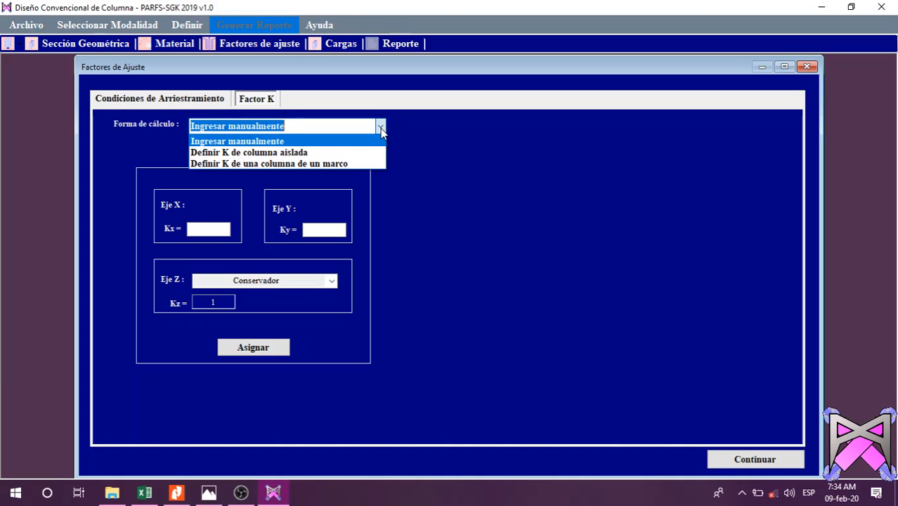
pyautogui.click(294, 152)
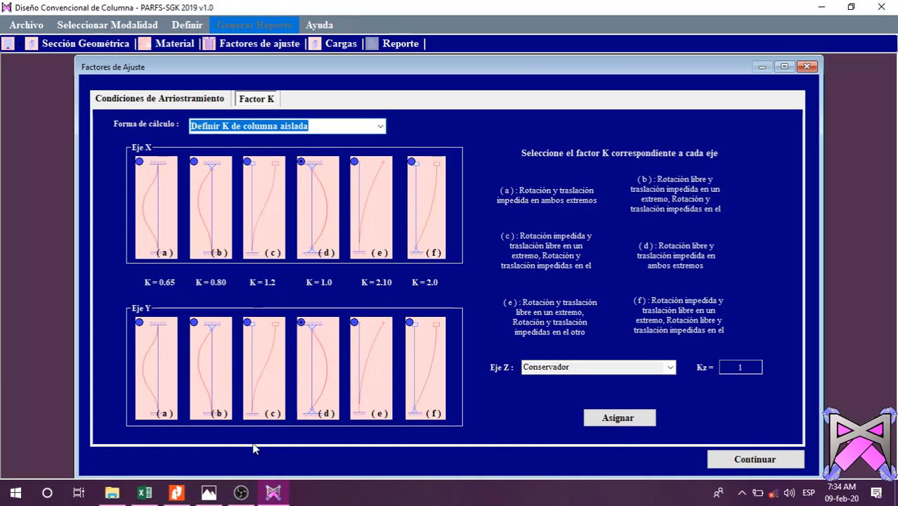
pyautogui.click(204, 494)
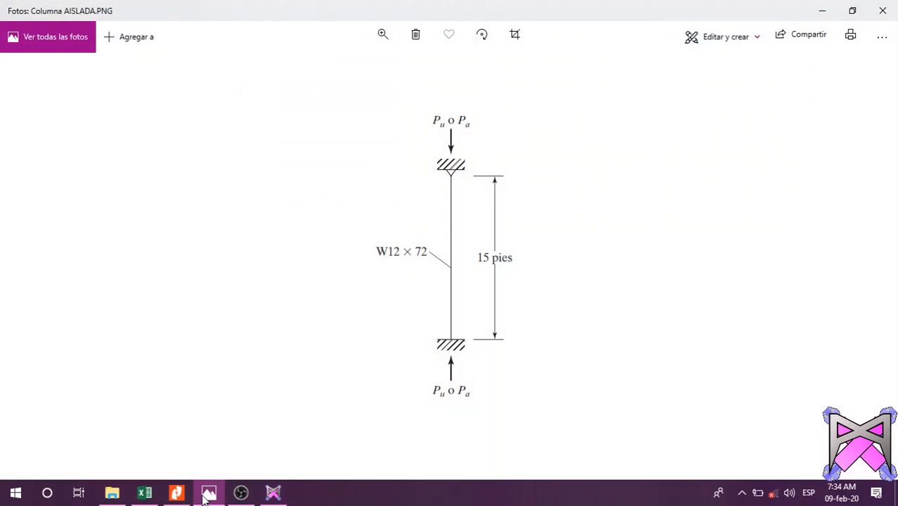
pyautogui.click(822, 11)
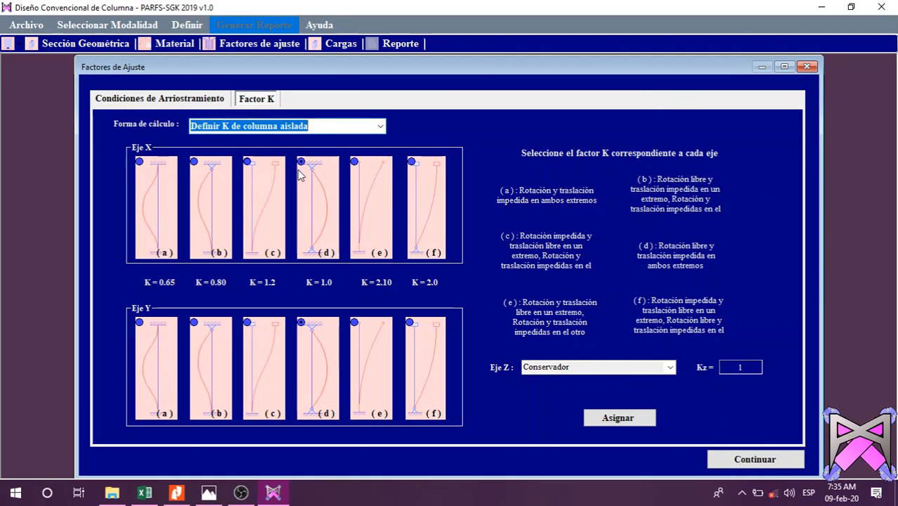
# Select case (b), K = 0.80, for both Eje X and Eje Y, circling the end supports in its diagram
pyautogui.click(247, 186)
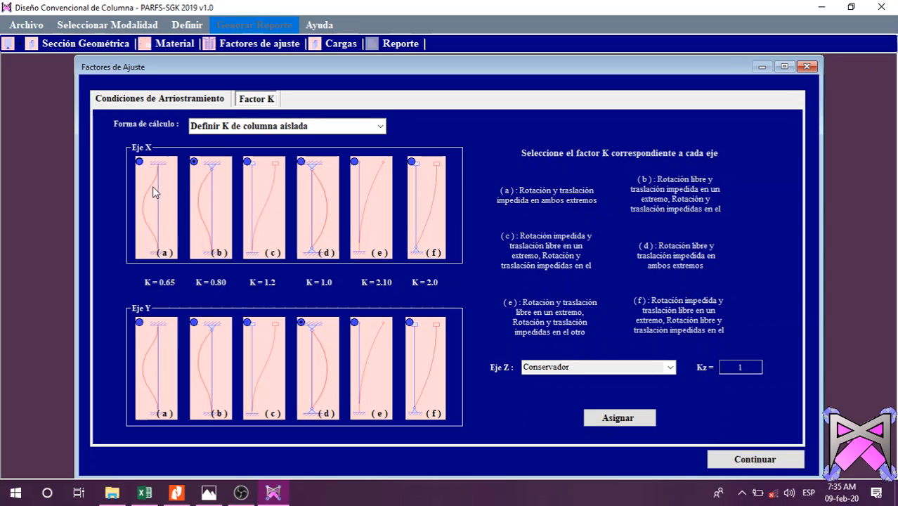
pyautogui.click(323, 187)
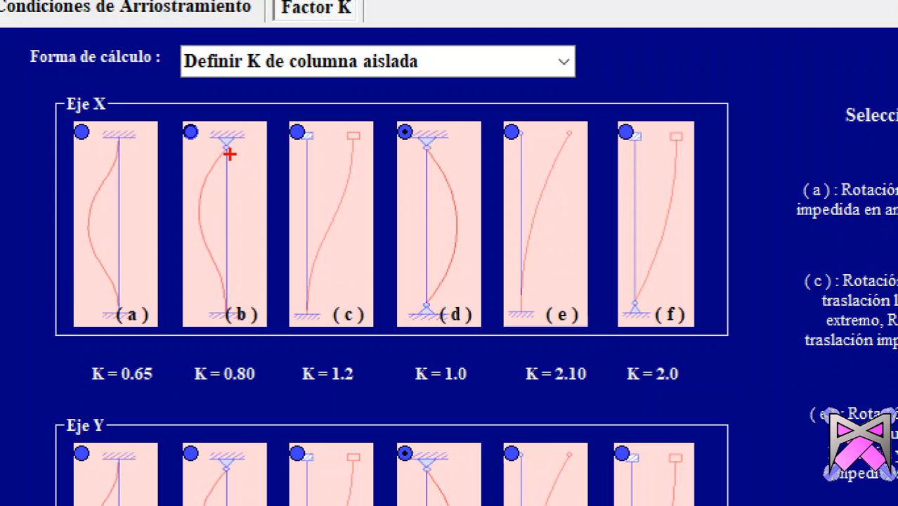
pyautogui.moveTo(212, 128); pyautogui.dragTo(242, 156)
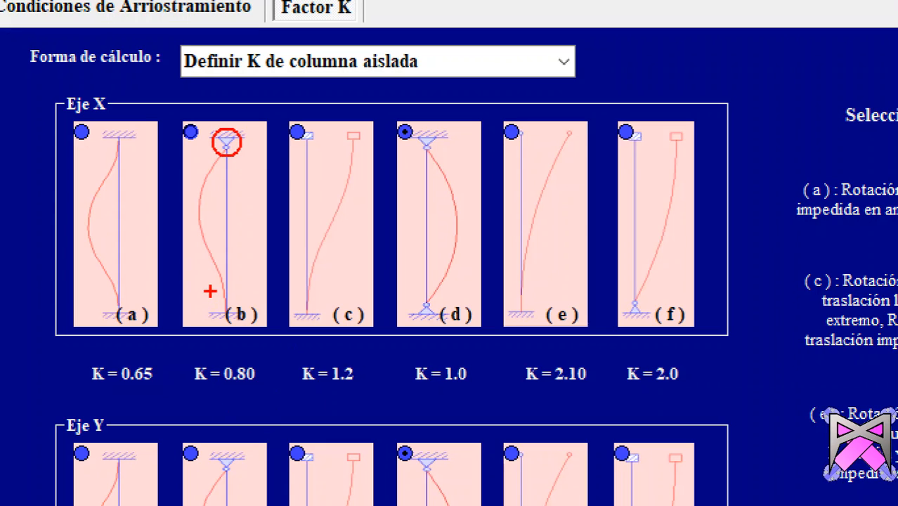
pyautogui.moveTo(211, 291); pyautogui.dragTo(251, 328)
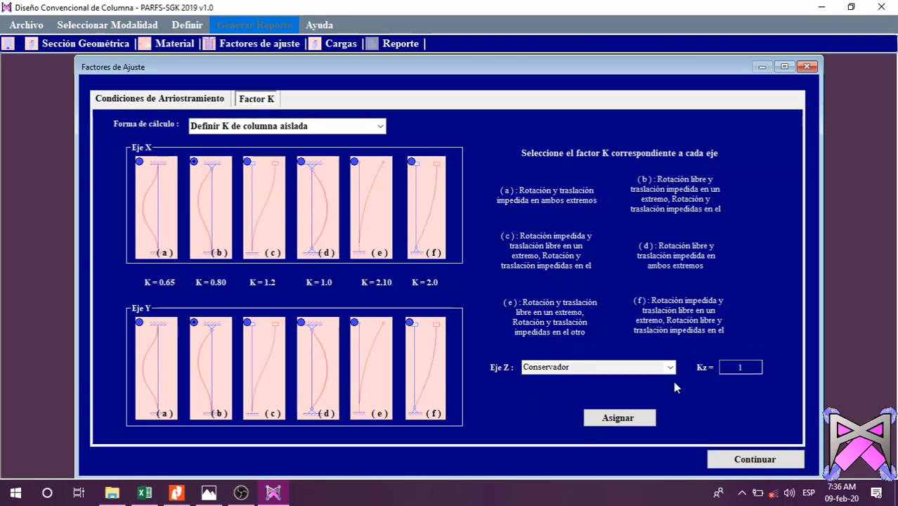
# Try Ambos extremos restringidos and Un extremo restringido y el otro libre for Eje Z, and return it to Conservador
pyautogui.click(671, 368)
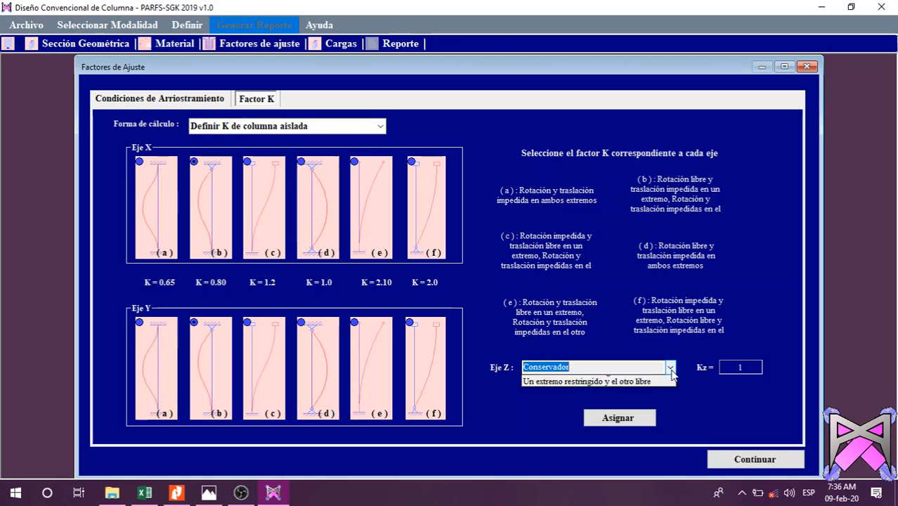
pyautogui.click(612, 392)
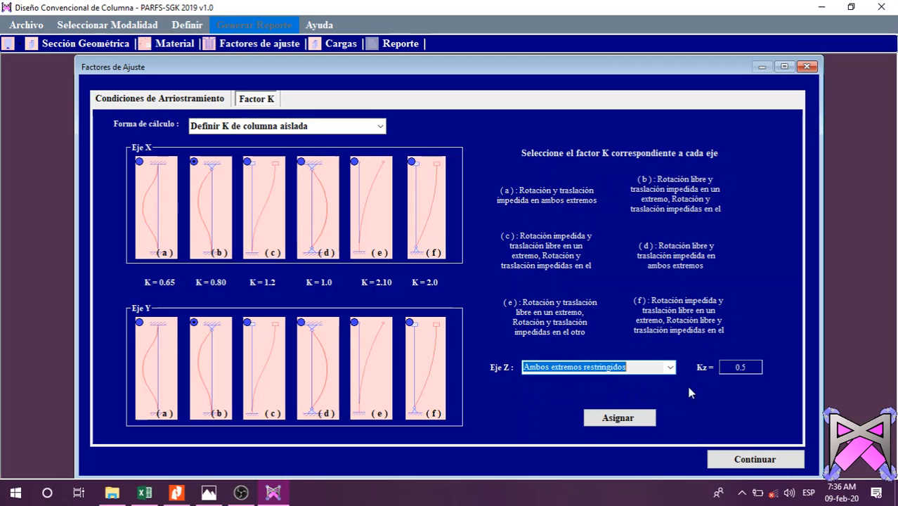
pyautogui.click(666, 367)
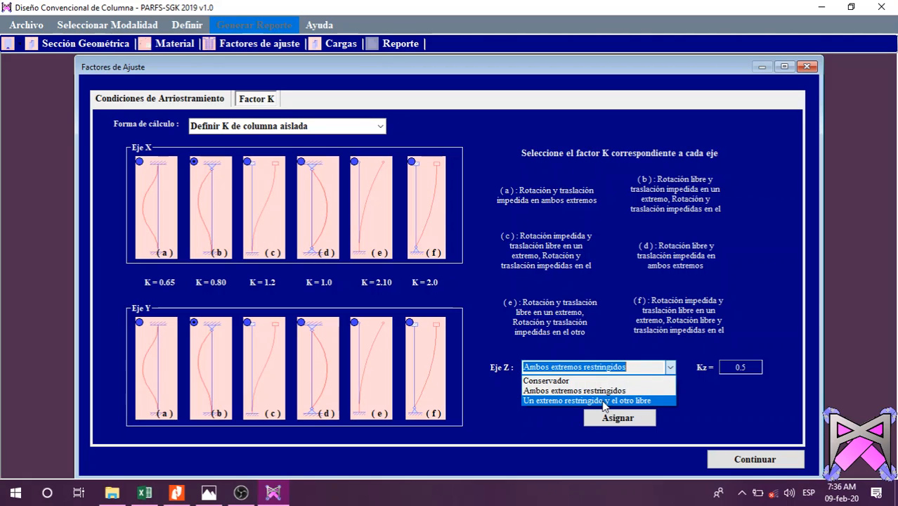
pyautogui.click(603, 401)
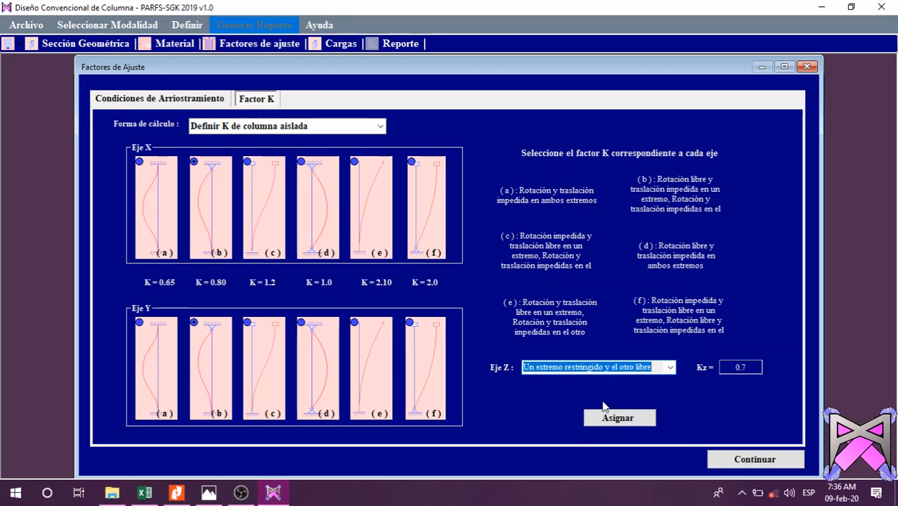
pyautogui.click(671, 367)
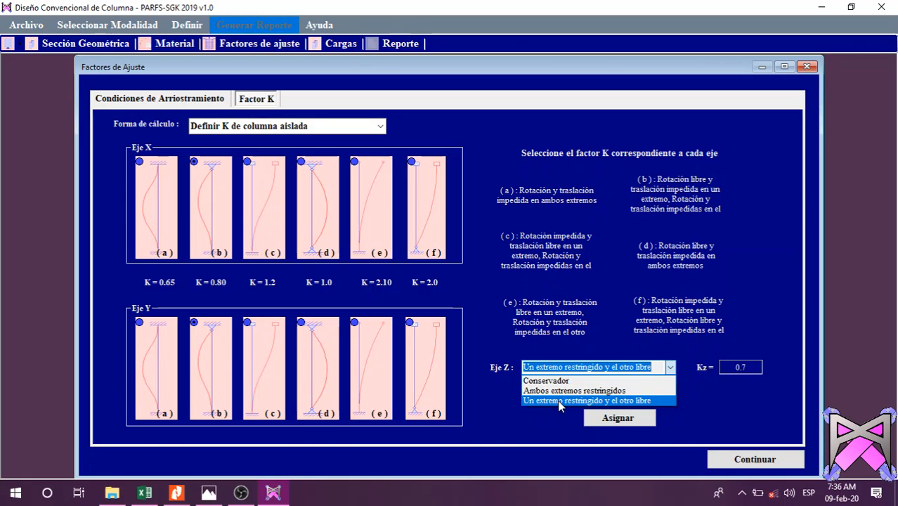
pyautogui.click(561, 382)
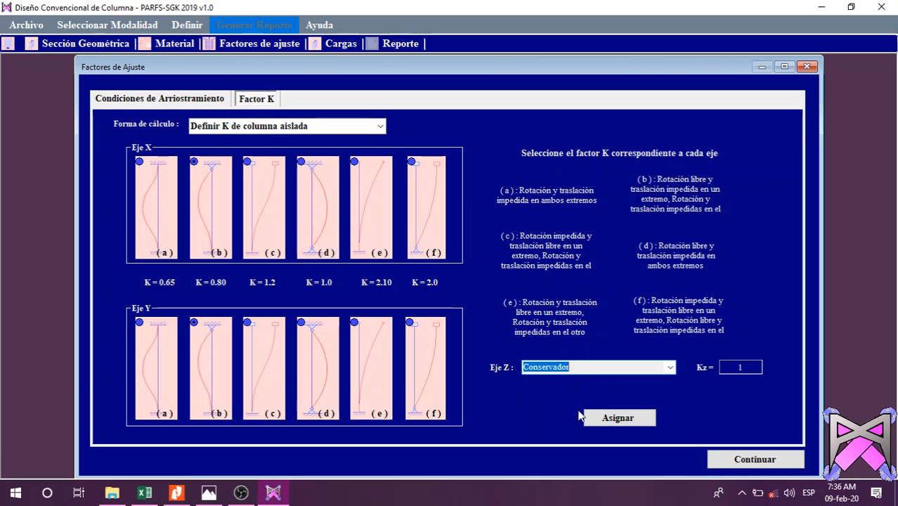
# Assign the selected K factors, accept the assignment and finish the adjustment factor settings
pyautogui.click(628, 417)
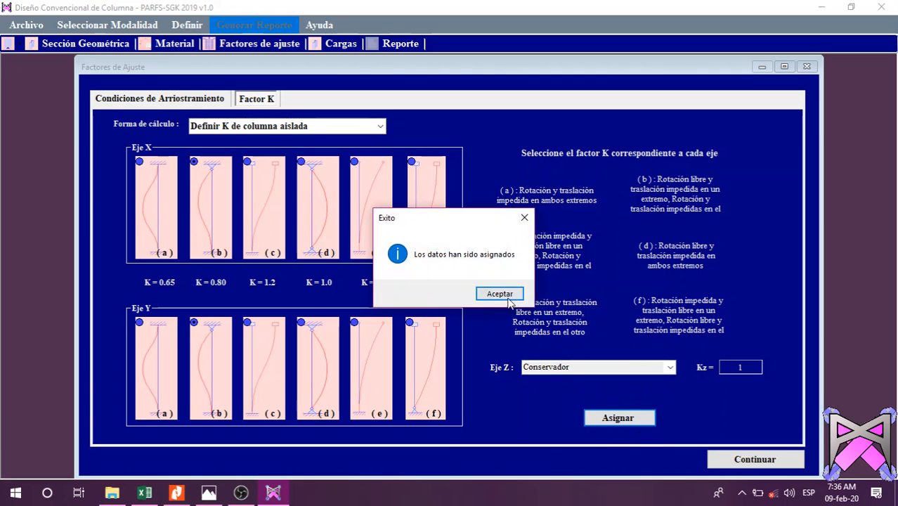
pyautogui.click(500, 294)
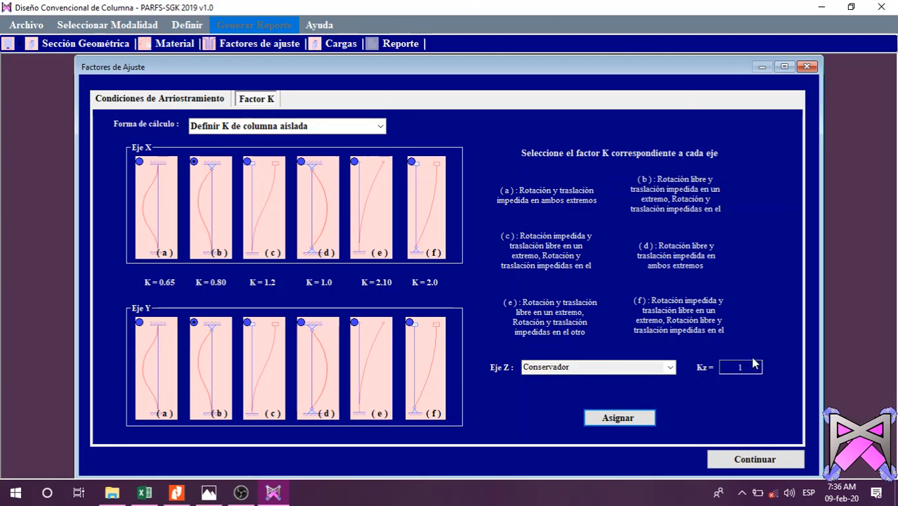
pyautogui.click(771, 460)
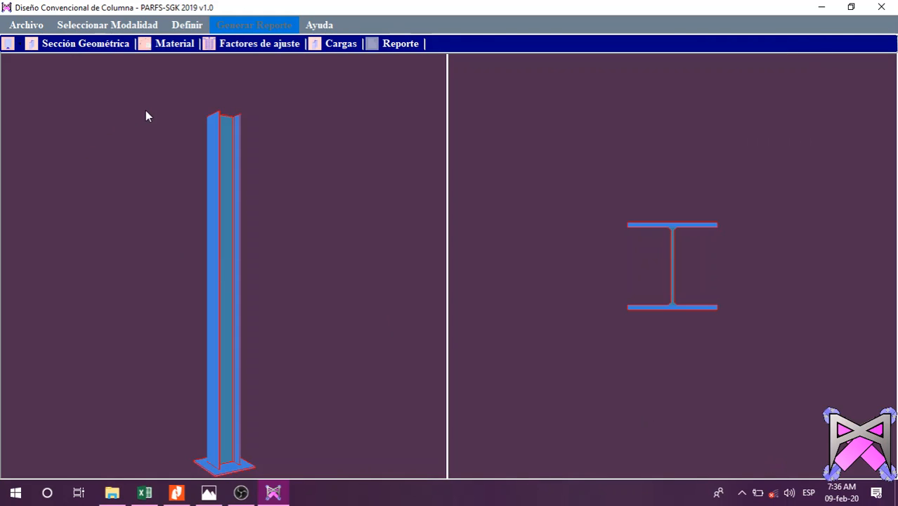
# Open the column's load assignment and check the applied axial loads in the Columna AISLADA drawing in Fotos
pyautogui.click(318, 46)
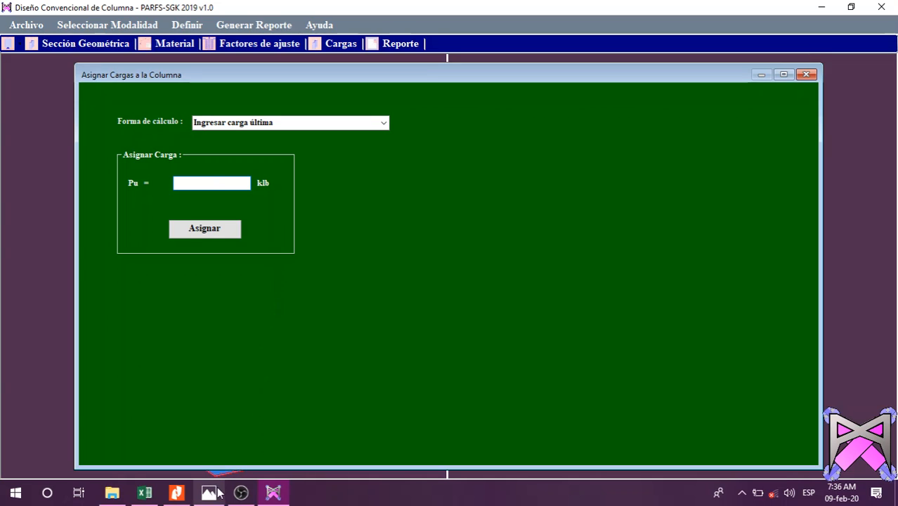
pyautogui.moveTo(215, 496)
pyautogui.moveTo(216, 496); pyautogui.dragTo(246, 496)
pyautogui.click(246, 496)
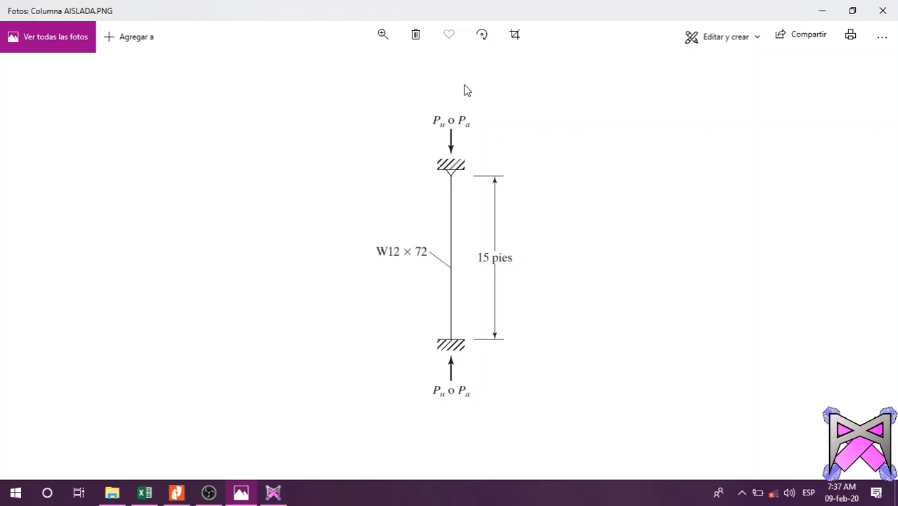
pyautogui.click(823, 12)
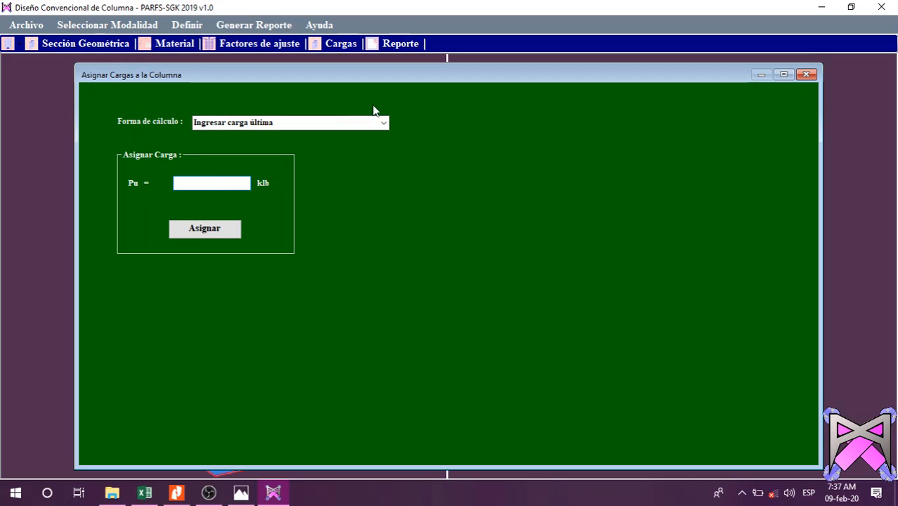
# Try the load calculation methods Ingresar cargas gravitacionales and Ingresar variables para efectos de segundo orden, inspecting their load fields
pyautogui.click(384, 123)
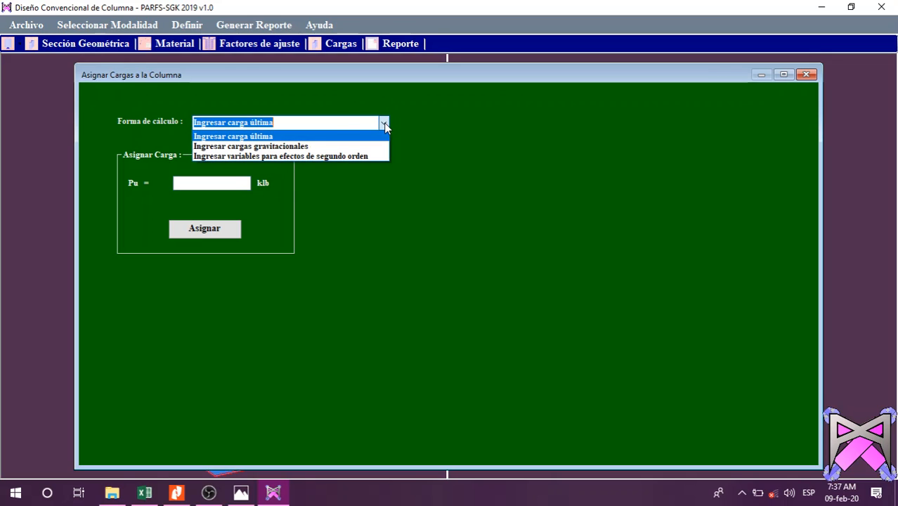
pyautogui.click(297, 147)
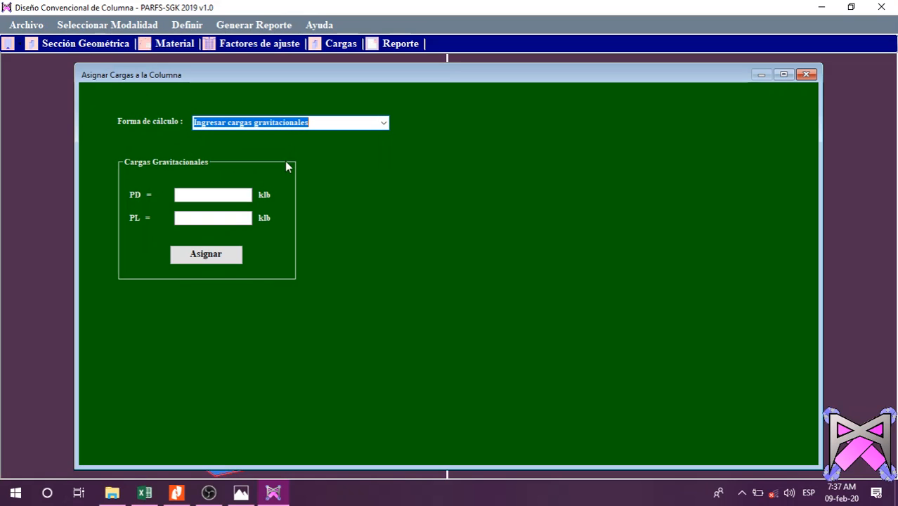
pyautogui.click(222, 195)
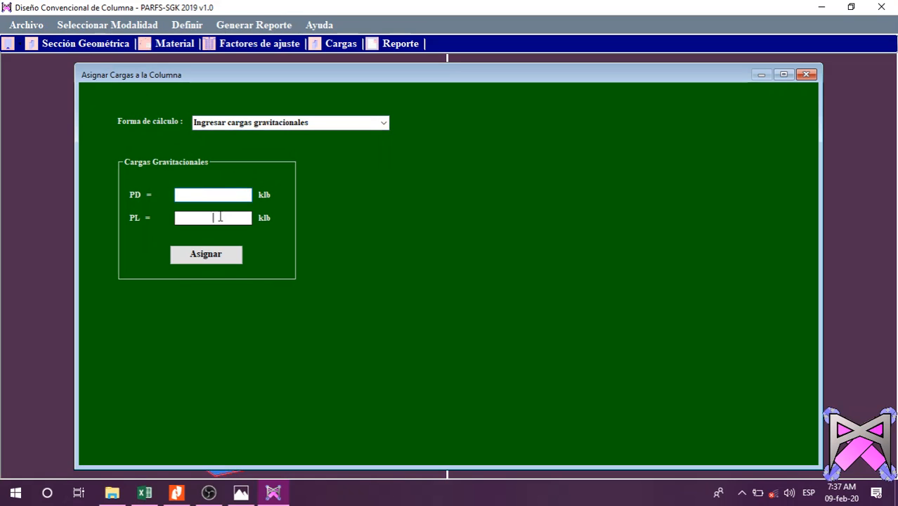
pyautogui.click(385, 126)
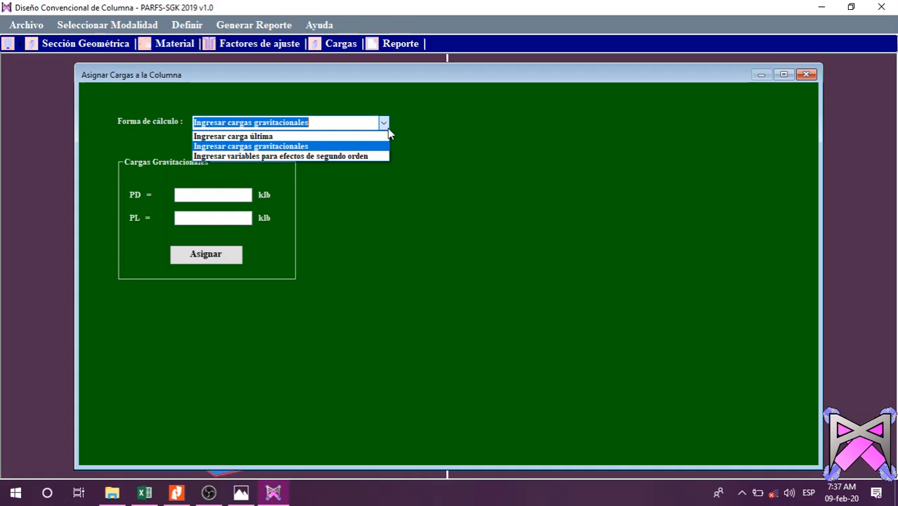
pyautogui.click(341, 155)
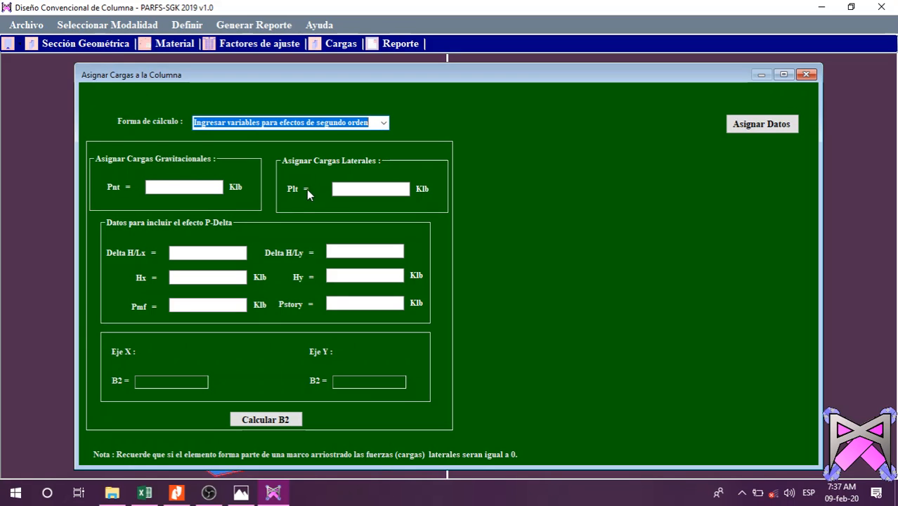
pyautogui.click(177, 187)
pyautogui.click(391, 191)
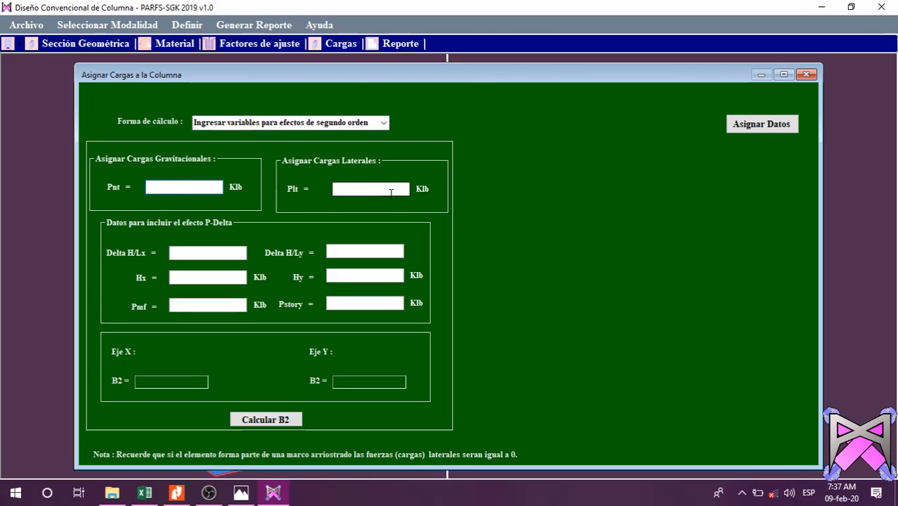
pyautogui.click(396, 192)
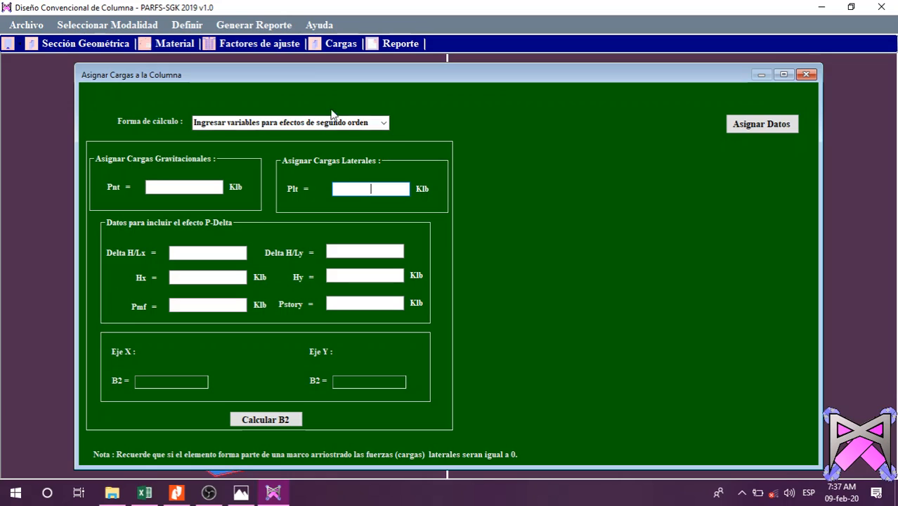
# Set the load calculation method to Ingresar carga última, assign Pu = 0 klb and accept the saved data
pyautogui.click(385, 124)
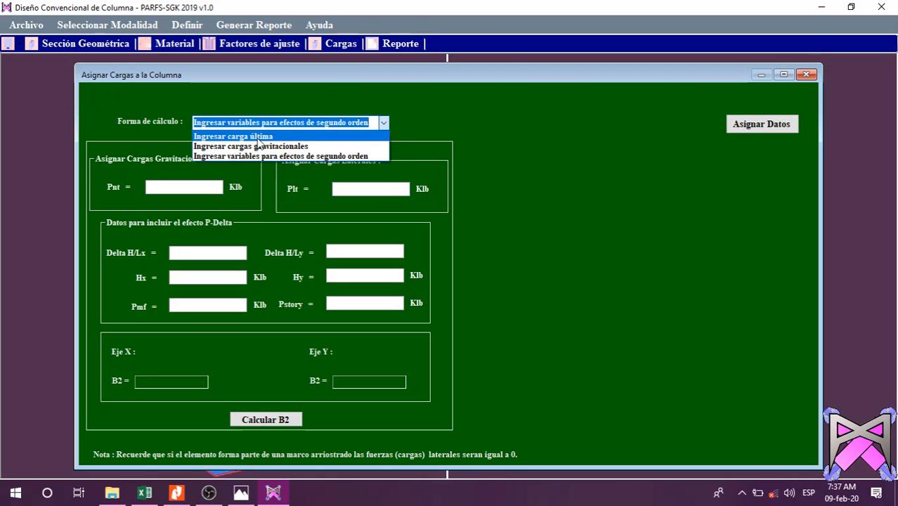
pyautogui.click(257, 138)
pyautogui.click(213, 183)
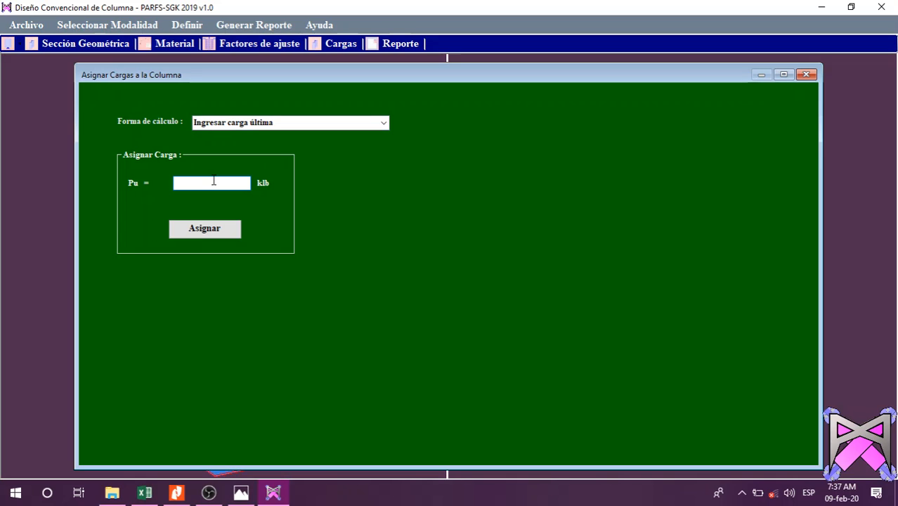
pyautogui.write('0')
pyautogui.click(211, 232)
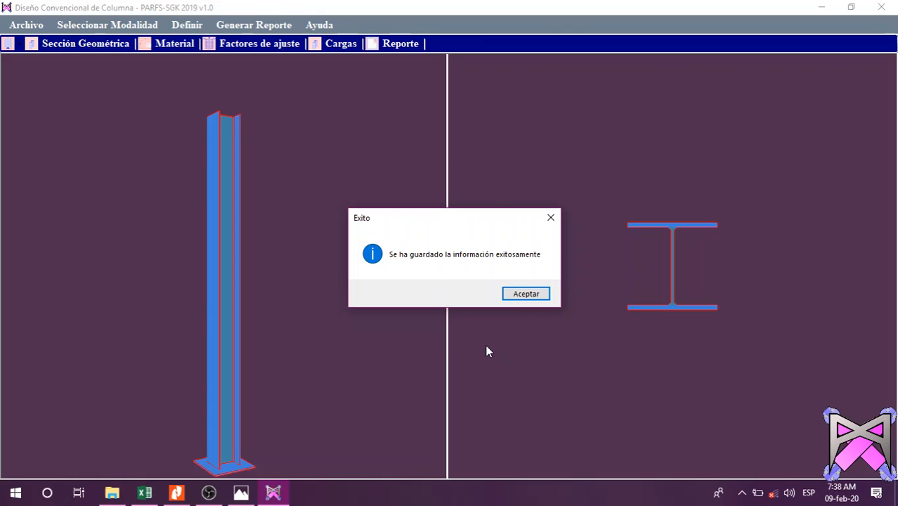
pyautogui.press('Return')
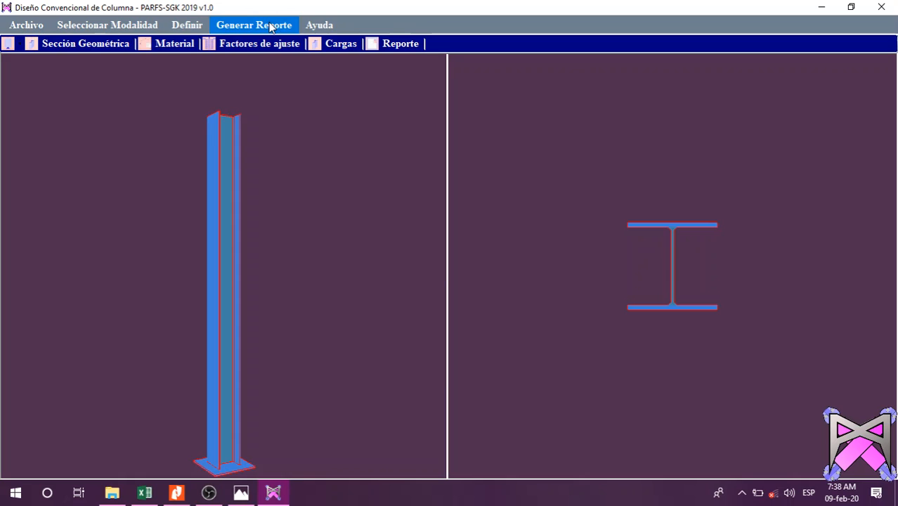
# Generate the design report and examine its geometric properties, material properties and required load
pyautogui.click(373, 44)
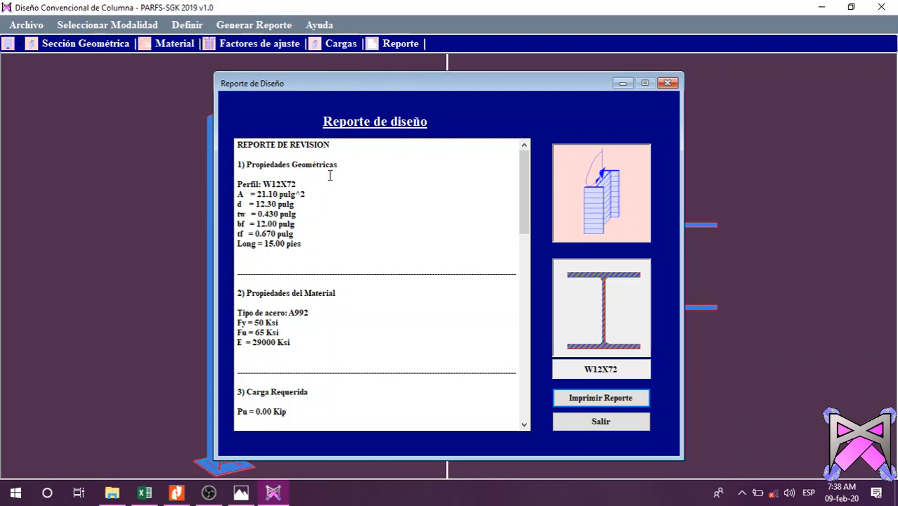
pyautogui.moveTo(315, 247); pyautogui.dragTo(239, 155)
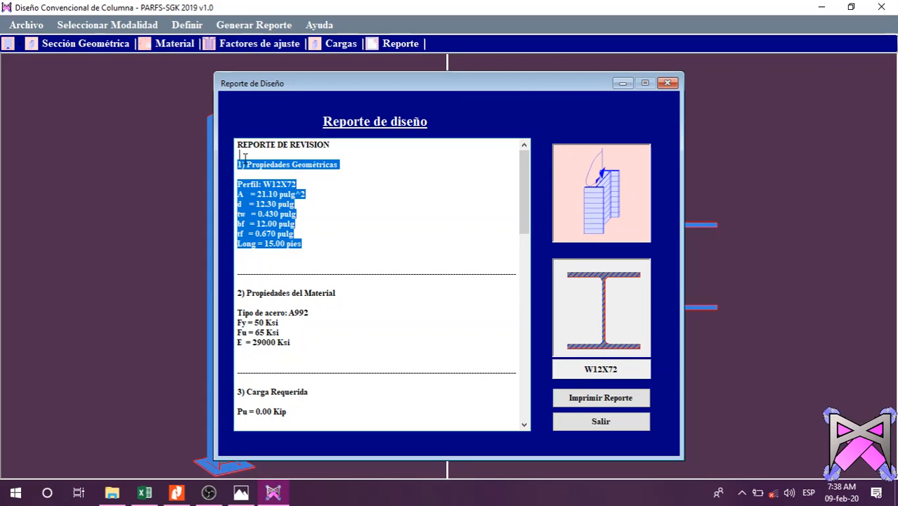
pyautogui.moveTo(291, 343); pyautogui.dragTo(239, 284)
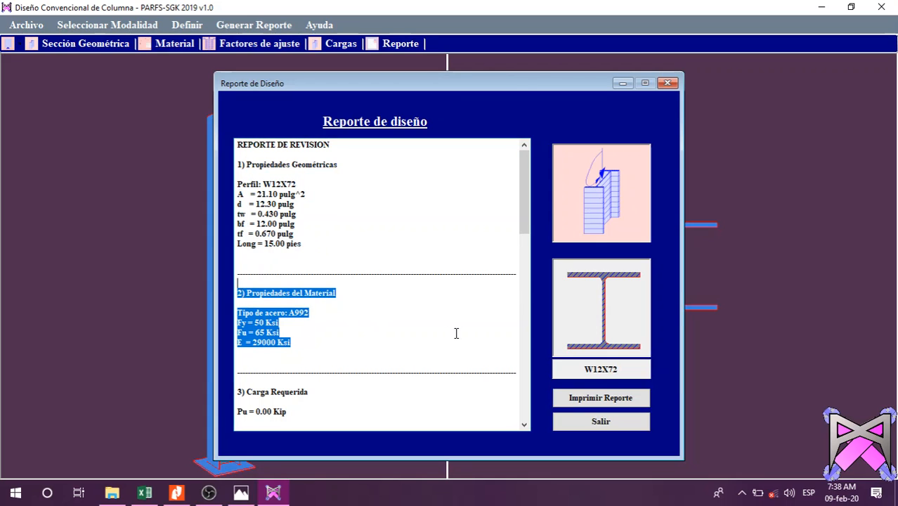
pyautogui.scroll(-6, 456, 333)
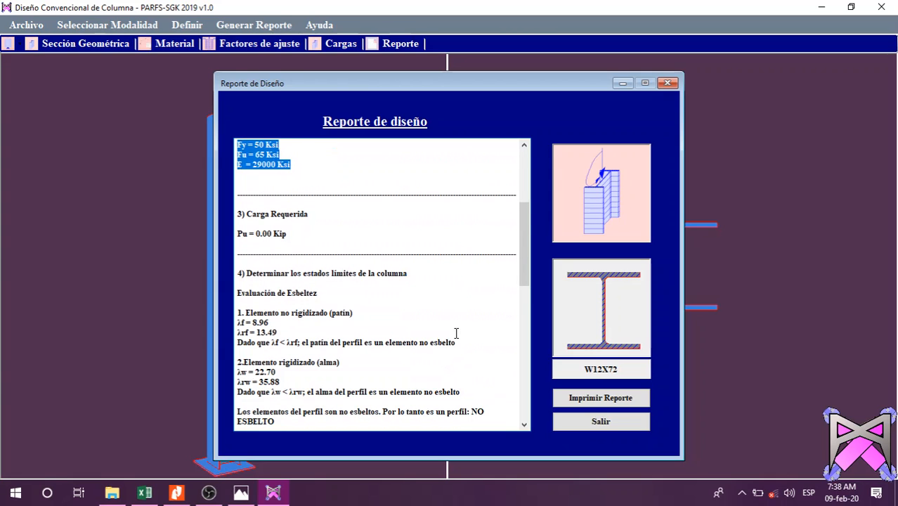
pyautogui.moveTo(290, 235); pyautogui.dragTo(214, 236)
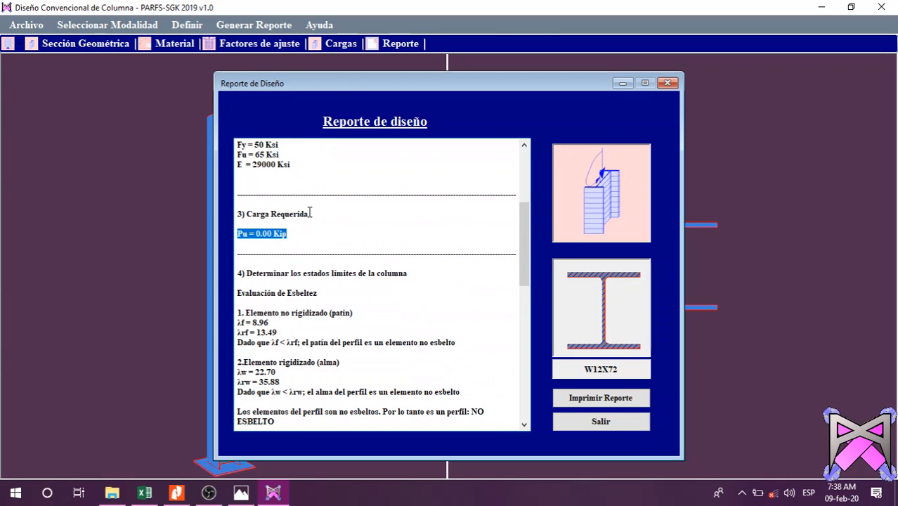
# Examine the report's slenderness evaluation, comparing the flange and web ratios with their limits
pyautogui.scroll(-2, 251, 288)
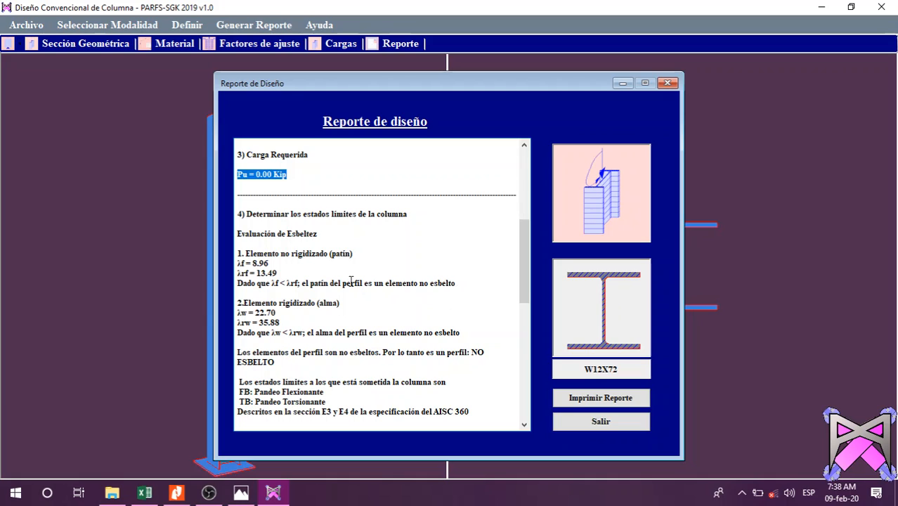
pyautogui.moveTo(293, 271); pyautogui.dragTo(238, 263)
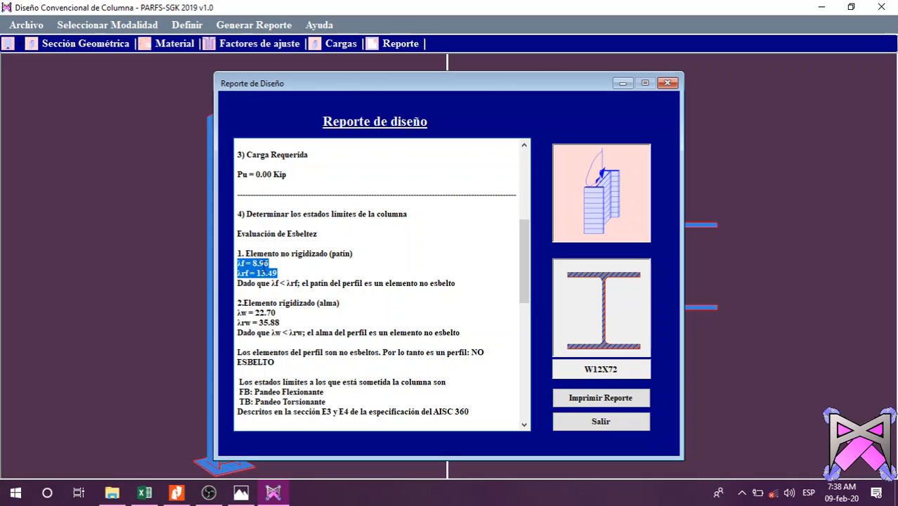
pyautogui.click(277, 263)
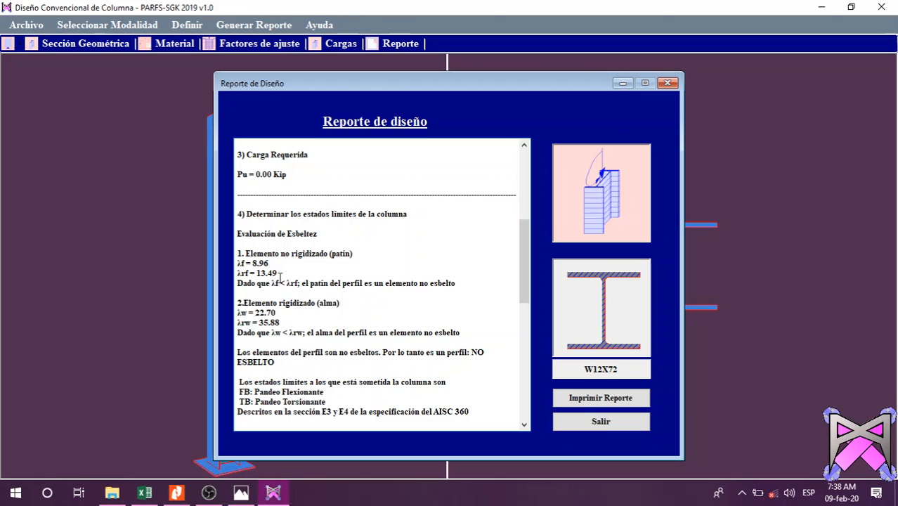
pyautogui.moveTo(270, 263); pyautogui.dragTo(242, 264)
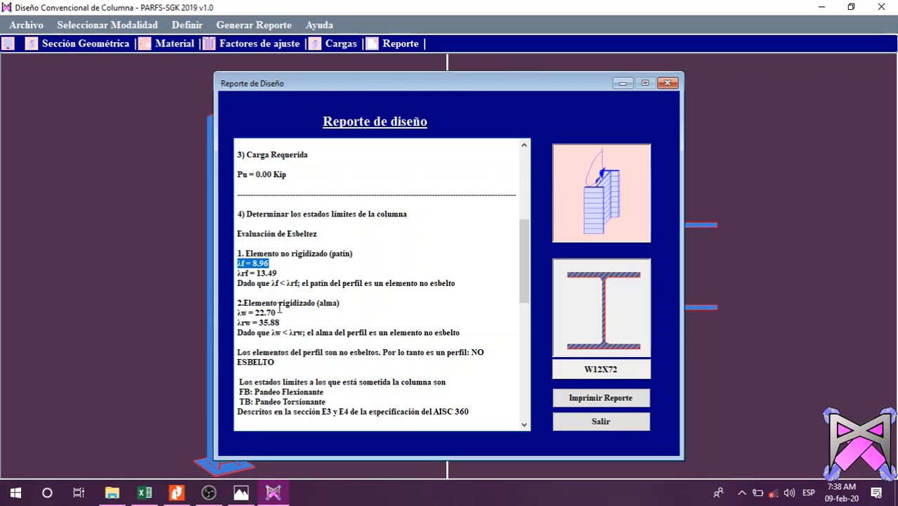
pyautogui.moveTo(279, 312); pyautogui.dragTo(205, 310)
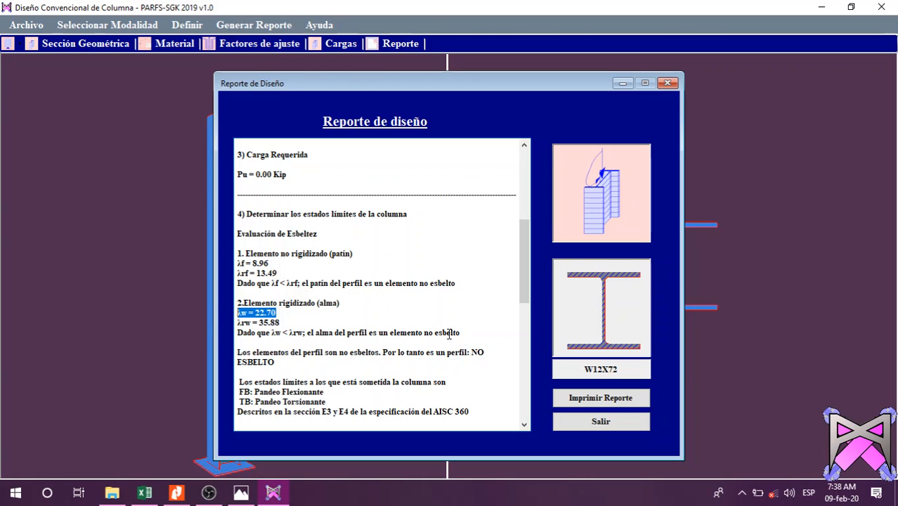
pyautogui.scroll(-3, 330, 328)
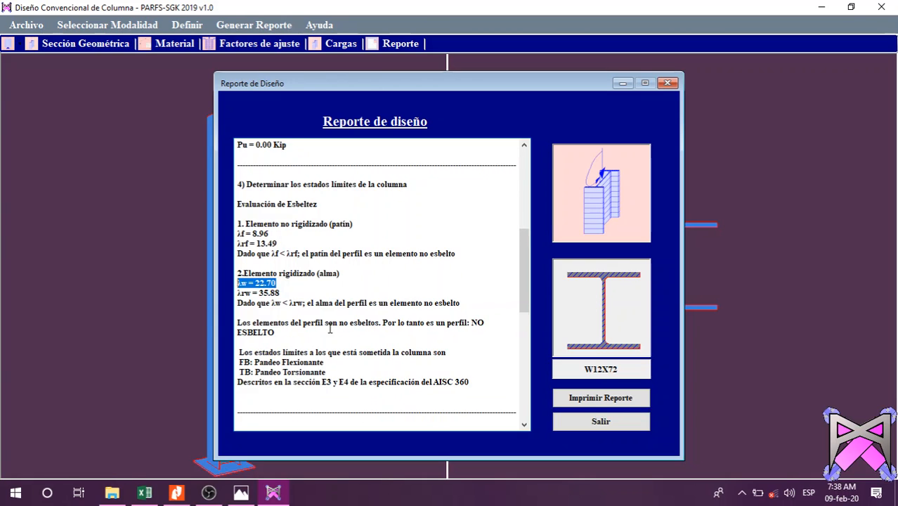
# Examine the K factors and the elastic buckling stresses for axes x-x, y-y and z-z in the Resistencia a Compresion section
pyautogui.scroll(-5, 329, 328)
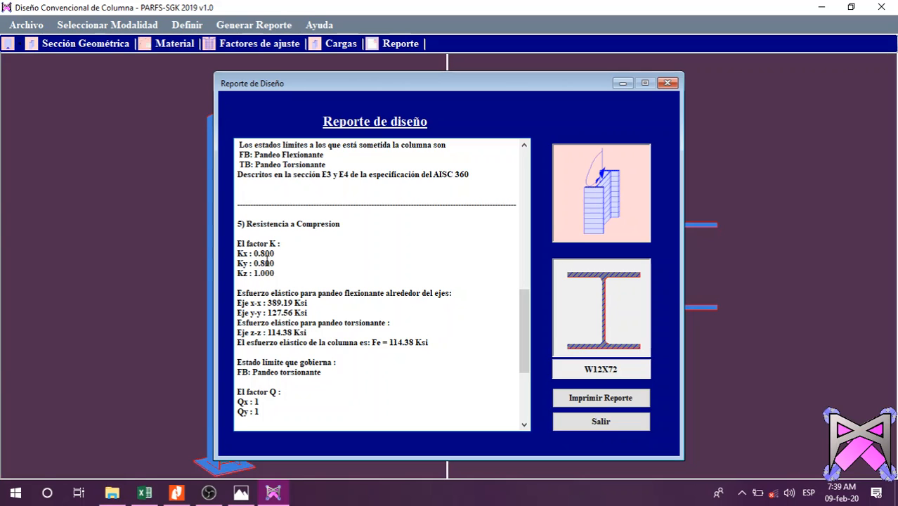
pyautogui.scroll(-1, 282, 251)
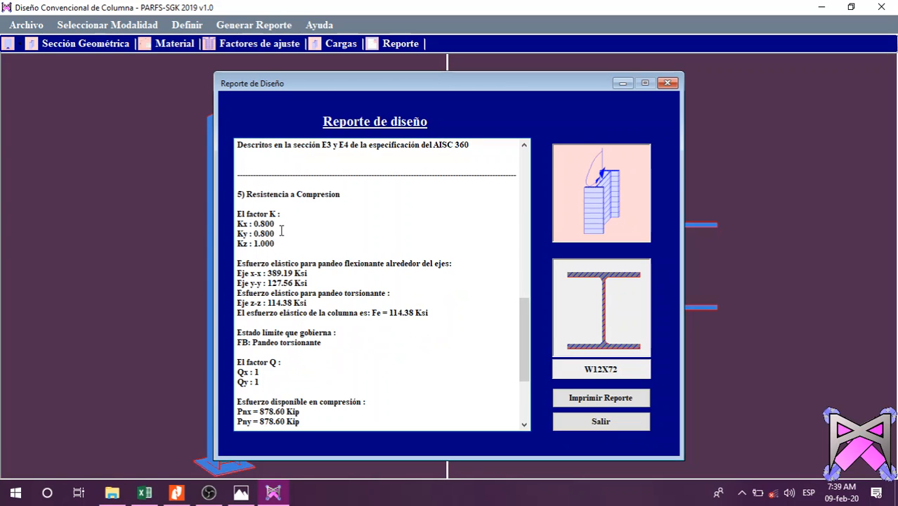
pyautogui.moveTo(280, 233); pyautogui.dragTo(236, 247)
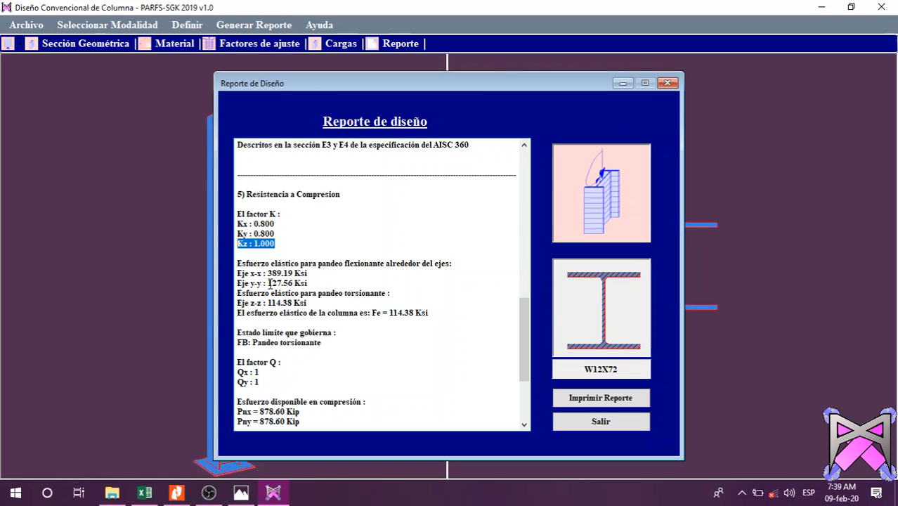
pyautogui.moveTo(307, 273)
pyautogui.mouseDown()
pyautogui.moveTo(237, 261)
pyautogui.moveTo(237, 273)
pyautogui.moveTo(307, 273)
pyautogui.mouseUp()
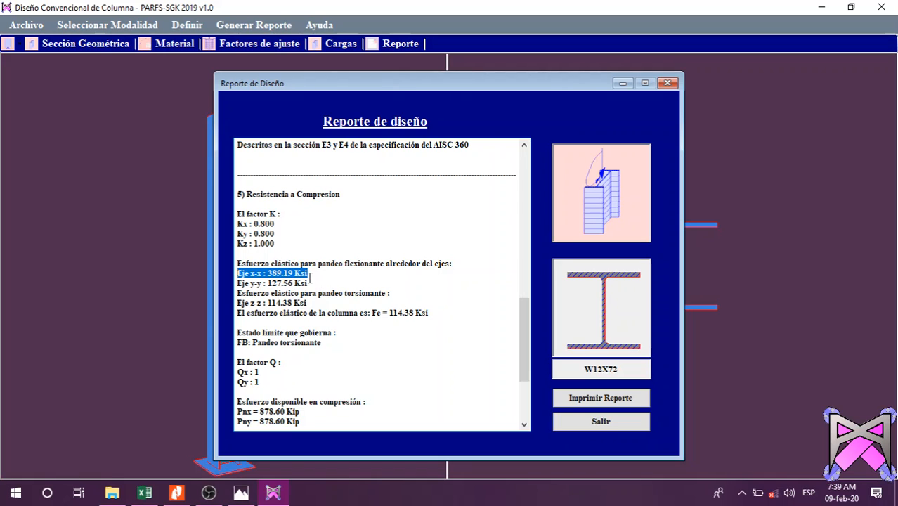
pyautogui.moveTo(308, 274); pyautogui.dragTo(239, 272)
pyautogui.moveTo(317, 283); pyautogui.dragTo(237, 283)
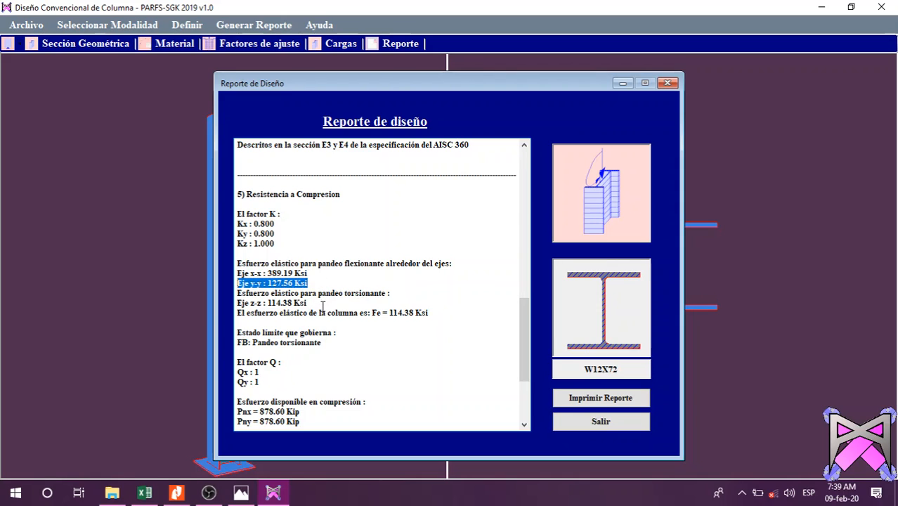
pyautogui.moveTo(330, 302); pyautogui.dragTo(236, 303)
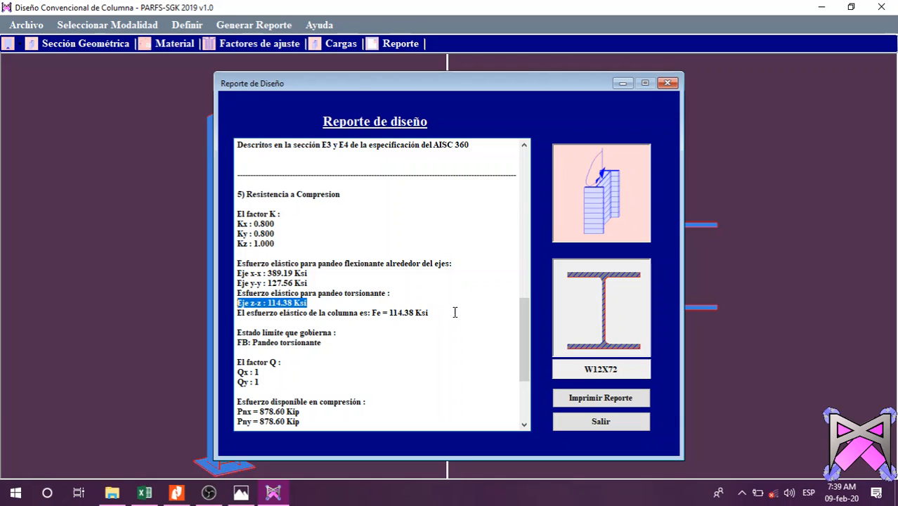
# Compare the torsional and flexural elastic stresses and check the column's elastic stress Fe in the report
pyautogui.moveTo(334, 309); pyautogui.dragTo(267, 305)
pyautogui.moveTo(317, 302); pyautogui.dragTo(269, 304)
pyautogui.moveTo(310, 283); pyautogui.dragTo(266, 273)
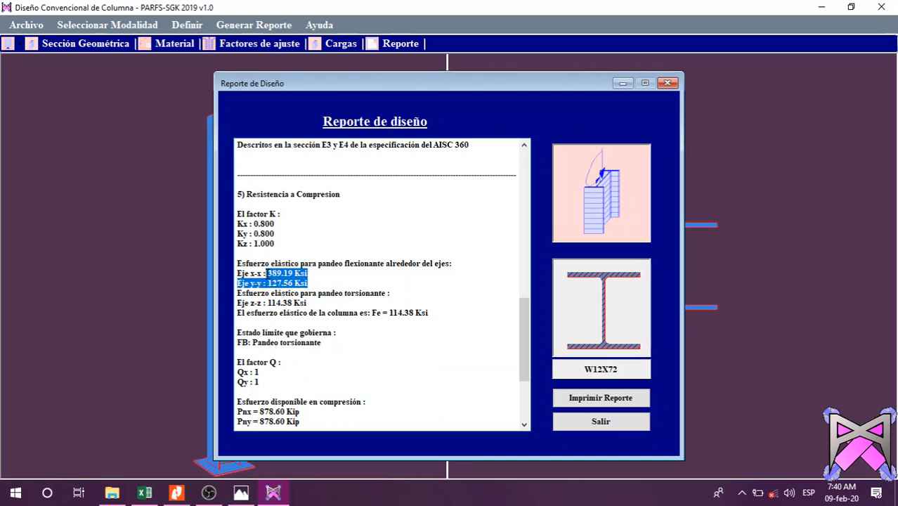
pyautogui.click(328, 306)
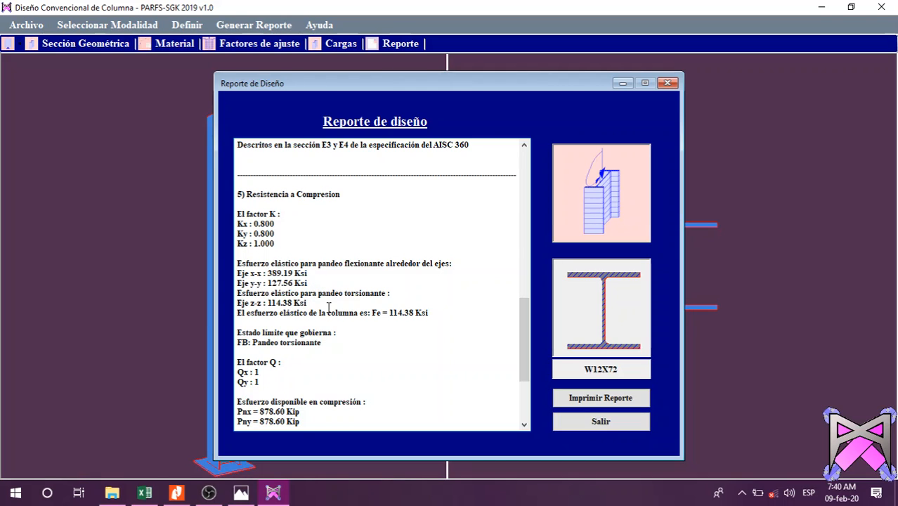
pyautogui.moveTo(445, 315); pyautogui.dragTo(395, 318)
pyautogui.moveTo(434, 316); pyautogui.dragTo(390, 319)
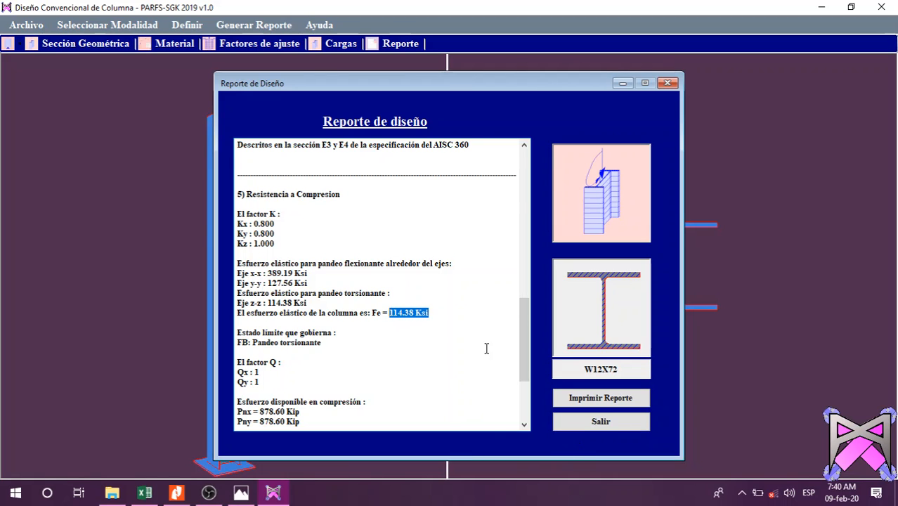
pyautogui.scroll(-2, 452, 324)
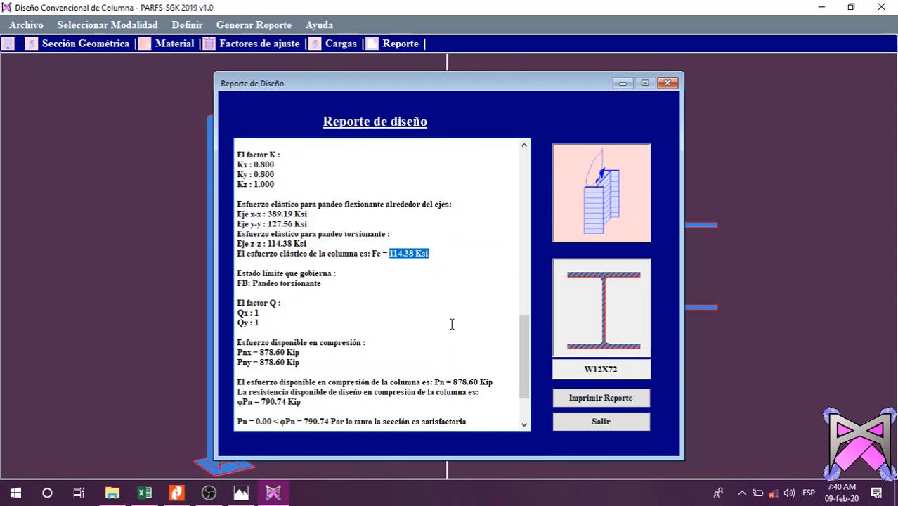
# Examine the governing limit state, the Q factors and the available compression strengths Pnx and Pny in the design report
pyautogui.scroll(-1, 452, 325)
pyautogui.scroll(1, 452, 324)
pyautogui.scroll(-1, 452, 324)
pyautogui.moveTo(429, 225); pyautogui.dragTo(392, 229)
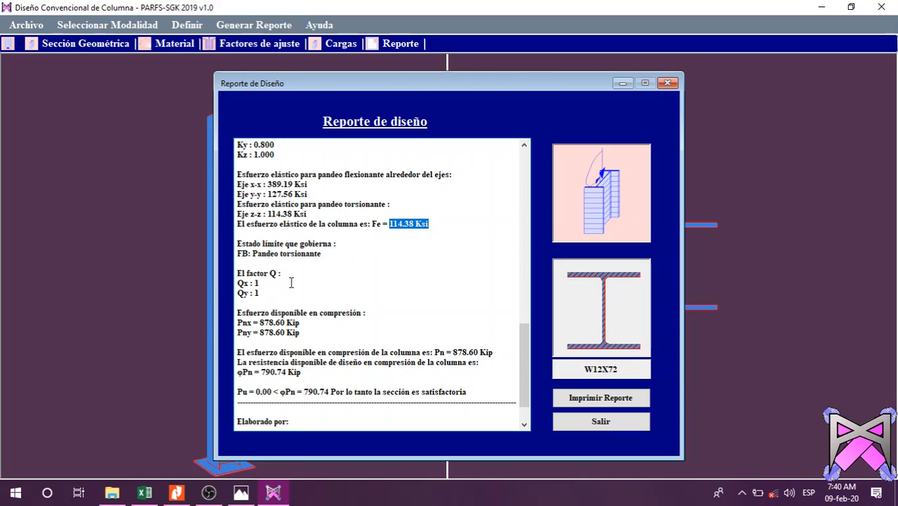
pyautogui.scroll(-1, 291, 283)
pyautogui.moveTo(261, 274); pyautogui.dragTo(290, 258)
pyautogui.moveTo(313, 303); pyautogui.dragTo(278, 293)
pyautogui.click(316, 303)
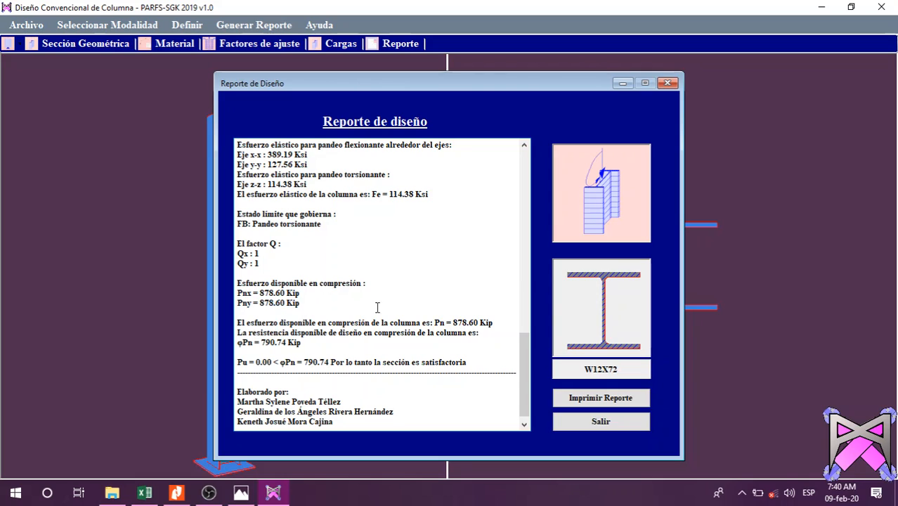
# Check the column's Pn and design strength φPn, and compare φPn with the required load Pu
pyautogui.moveTo(500, 322); pyautogui.dragTo(454, 322)
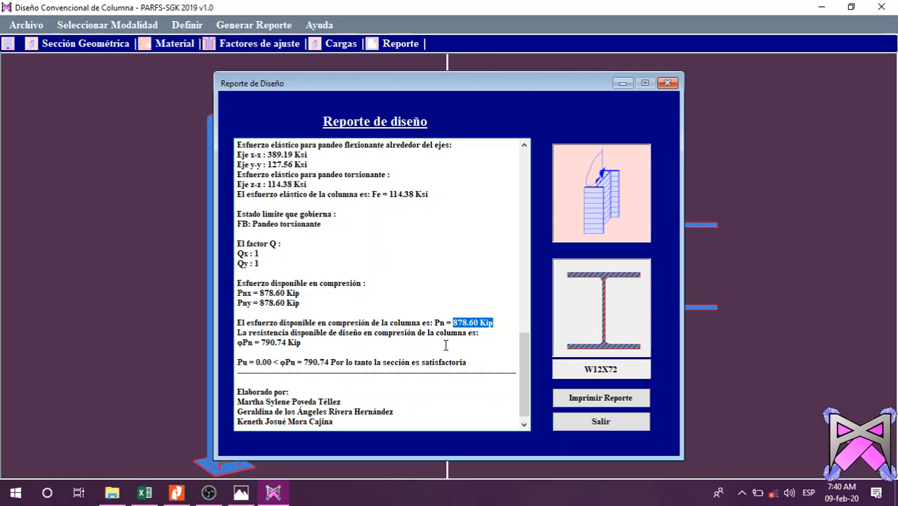
pyautogui.moveTo(301, 343); pyautogui.dragTo(235, 346)
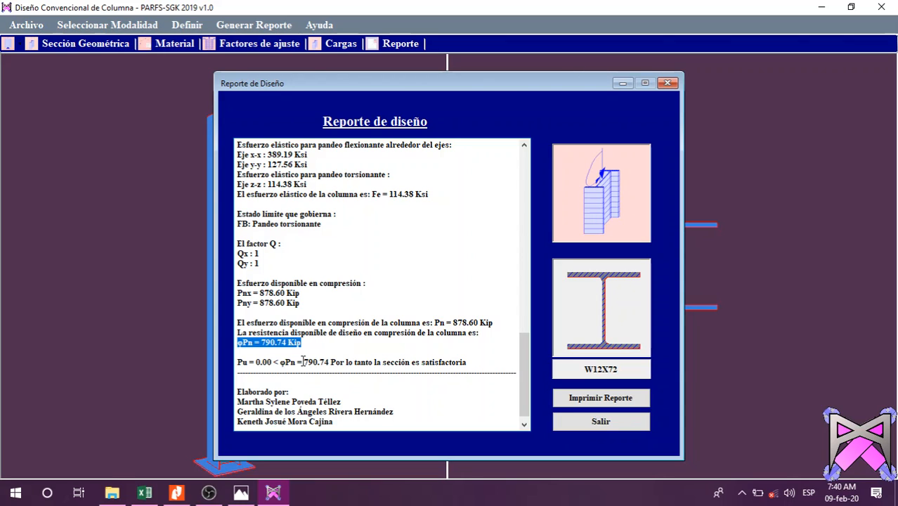
pyautogui.moveTo(302, 362); pyautogui.dragTo(330, 361)
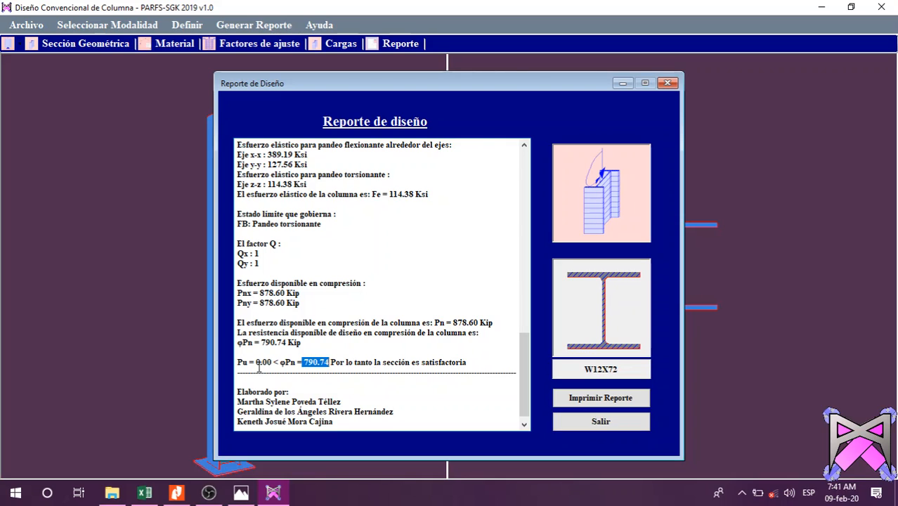
pyautogui.moveTo(271, 364); pyautogui.dragTo(236, 363)
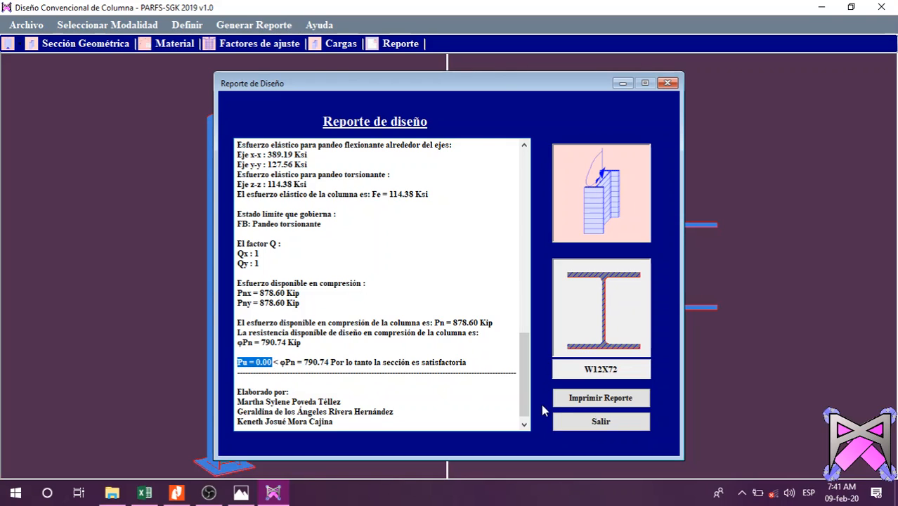
# Open the printable version of the design report and review it from the geometric properties to the final strength check
pyautogui.click(593, 405)
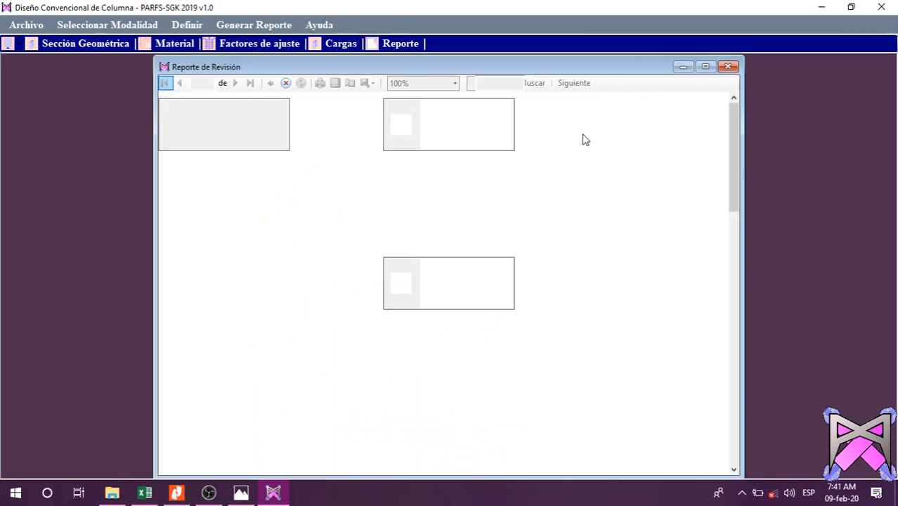
pyautogui.moveTo(560, 77); pyautogui.dragTo(386, 76)
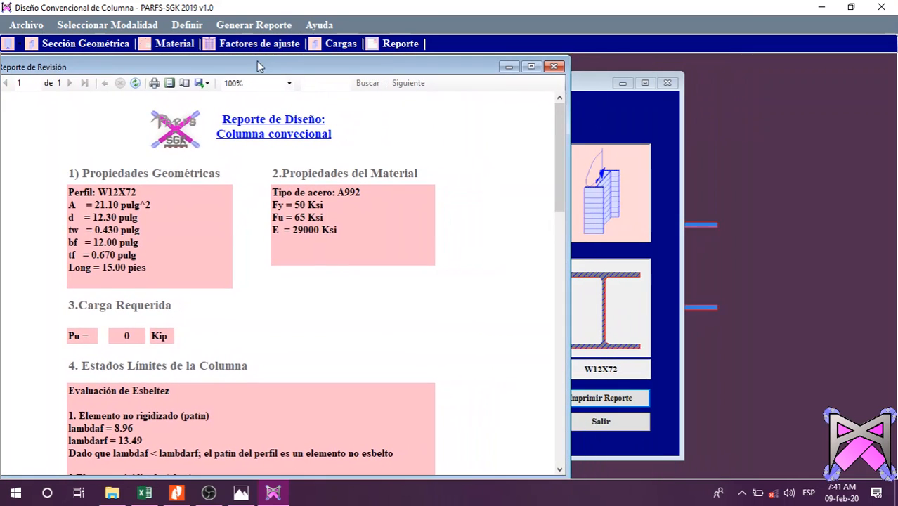
pyautogui.moveTo(256, 62); pyautogui.dragTo(419, 57)
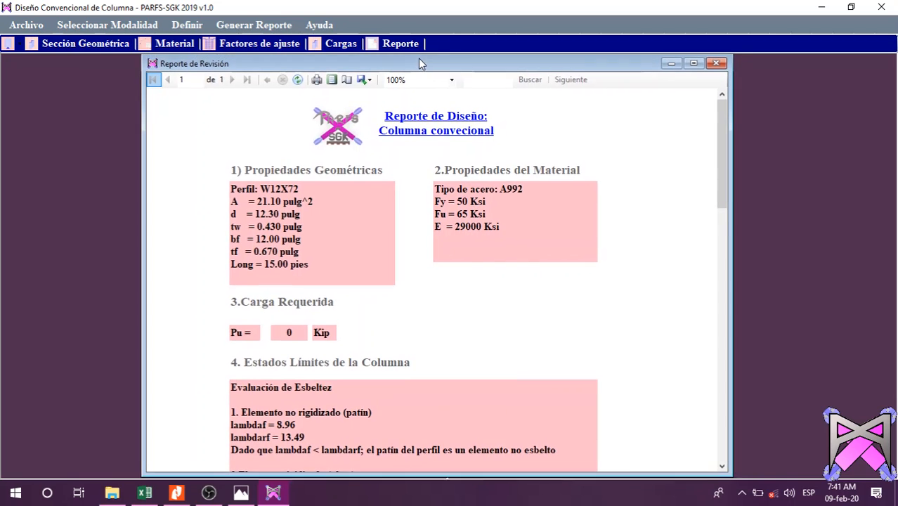
pyautogui.scroll(-12, 431, 240)
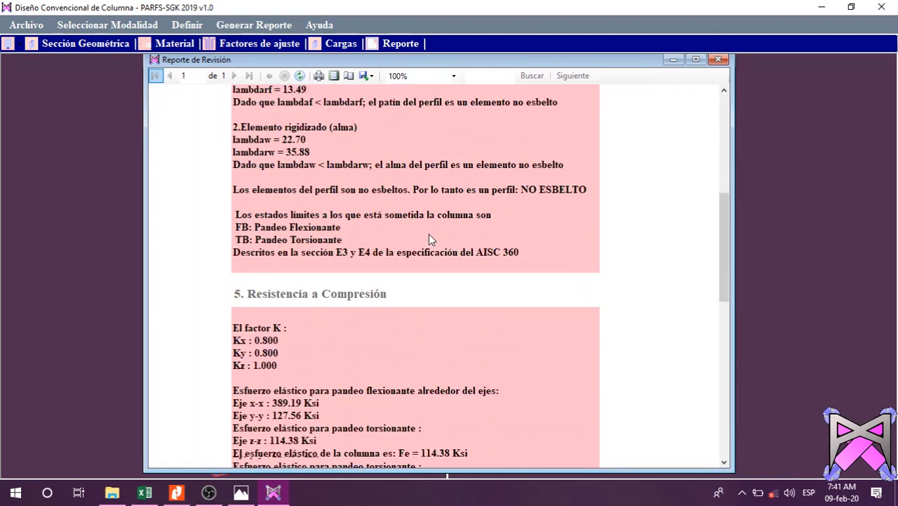
pyautogui.scroll(-6, 430, 239)
pyautogui.scroll(8, 430, 240)
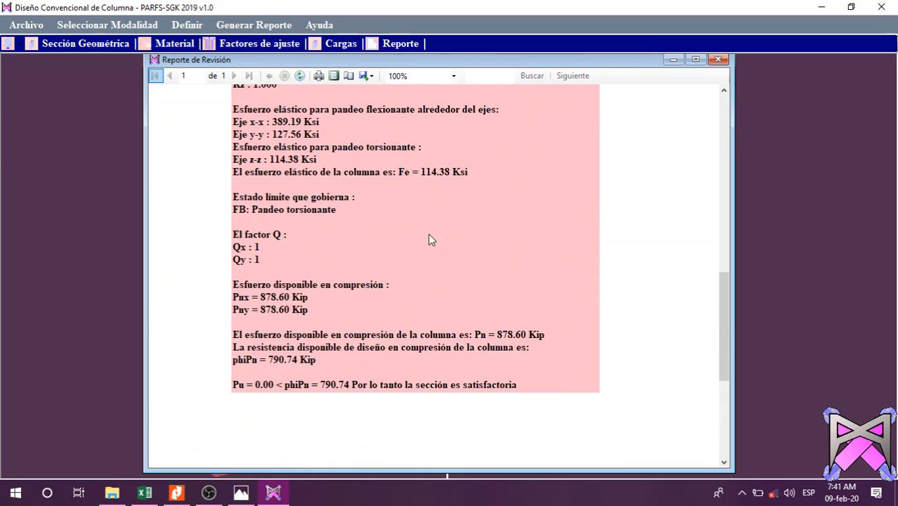
pyautogui.scroll(5, 431, 240)
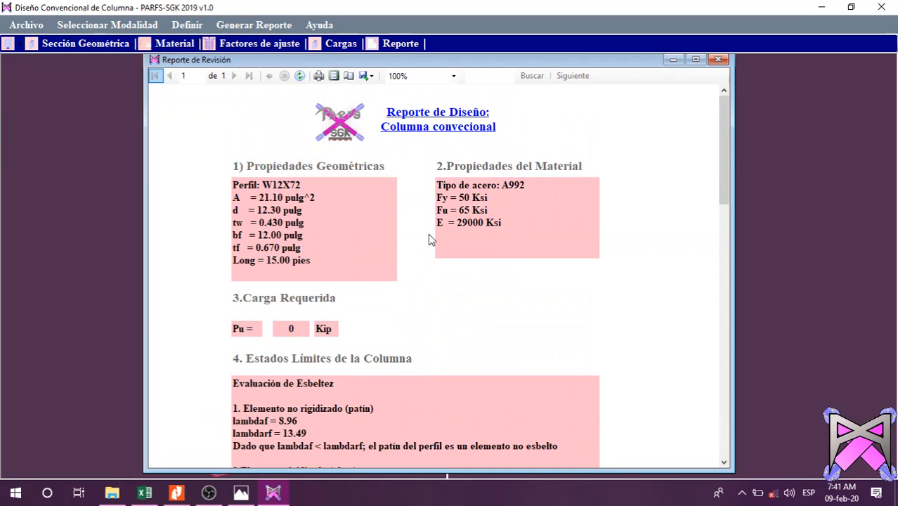
# View the printable report's available export formats, and close both report windows
pyautogui.click(367, 75)
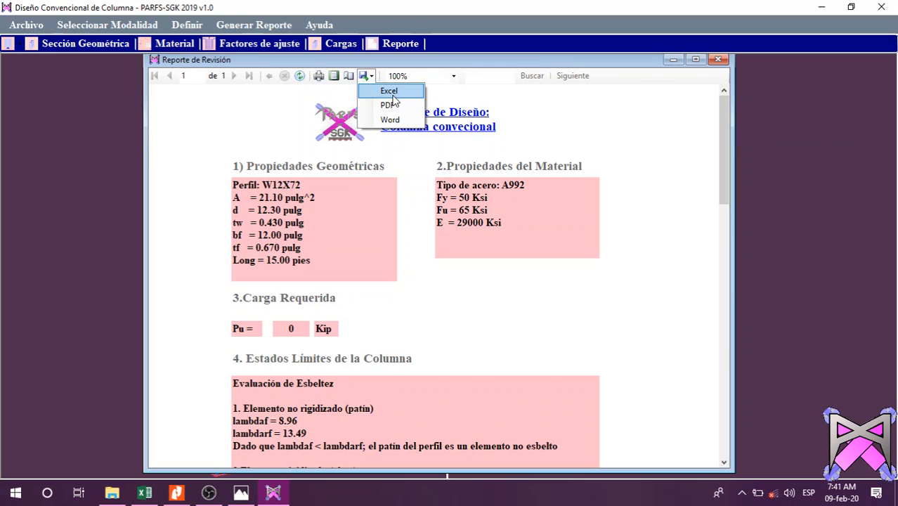
pyautogui.click(718, 60)
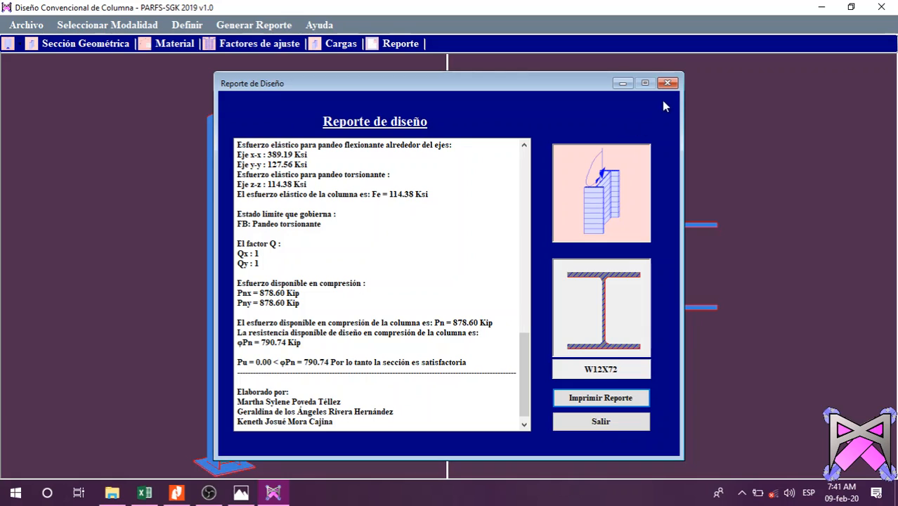
pyautogui.click(668, 83)
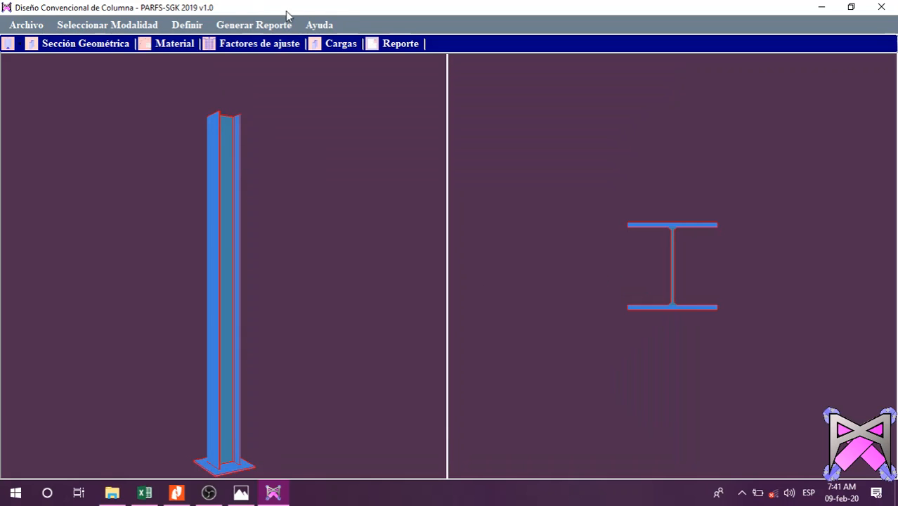
pyautogui.click(214, 44)
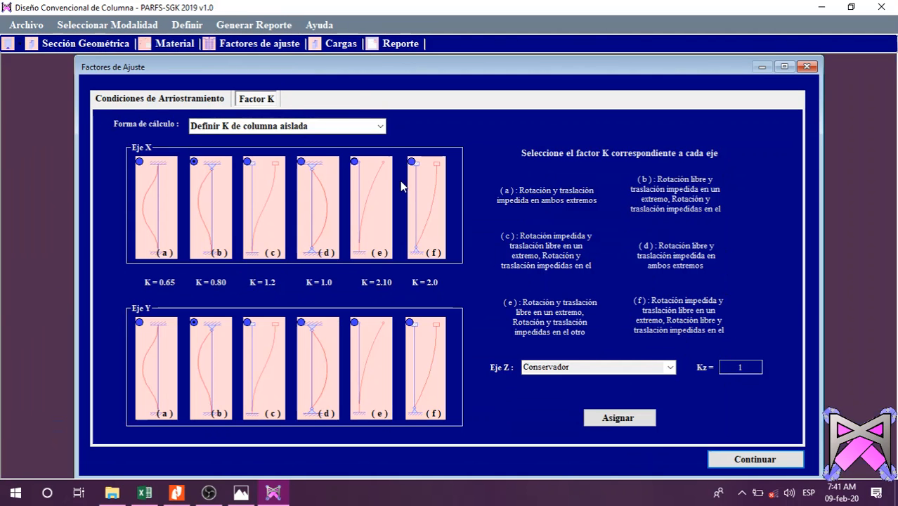
pyautogui.click(164, 101)
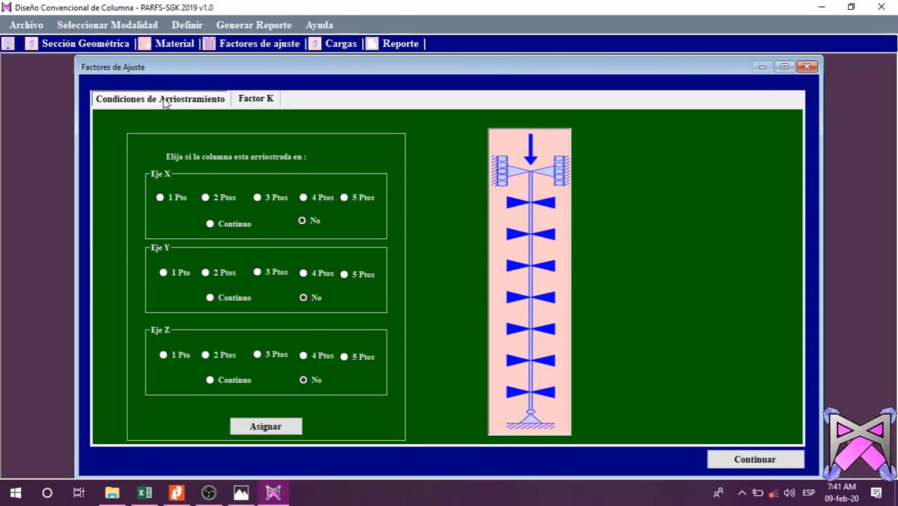
pyautogui.click(806, 67)
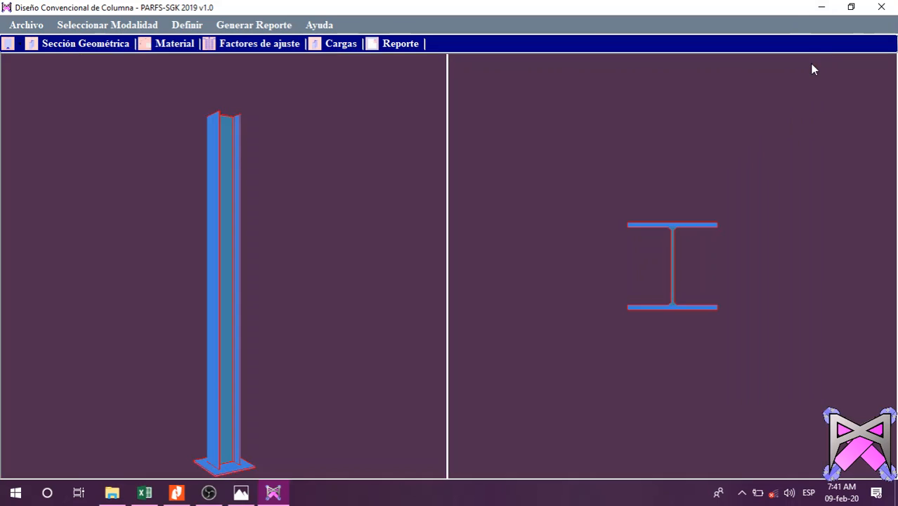
# Assign the column's bracing conditions with No for the X, Y and Z axes
pyautogui.click(209, 44)
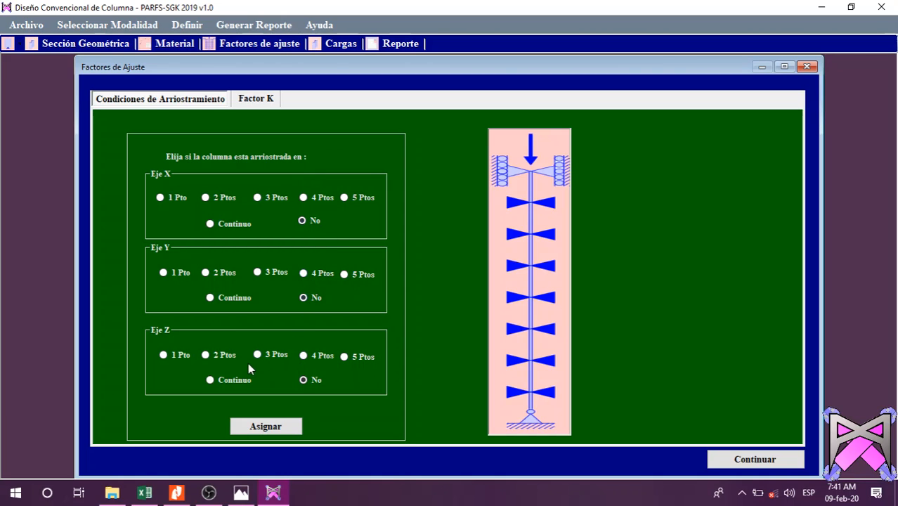
pyautogui.click(208, 381)
pyautogui.click(303, 382)
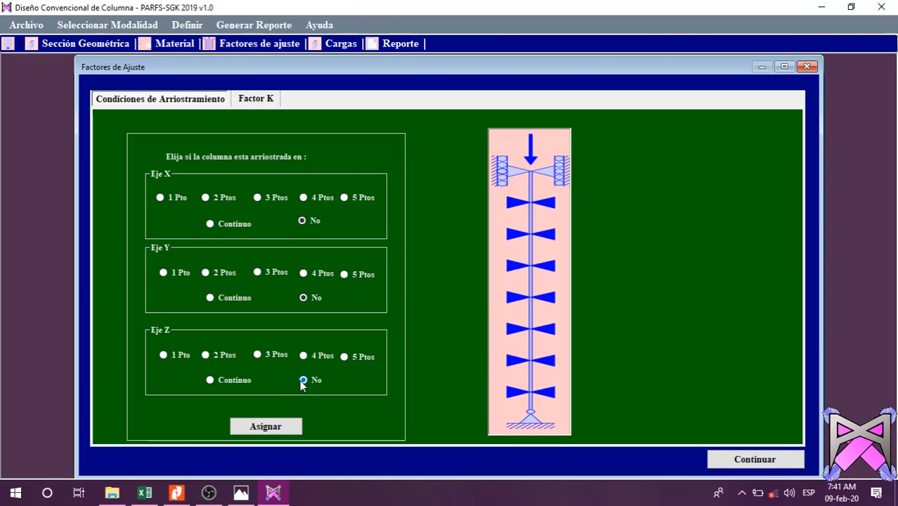
pyautogui.click(280, 423)
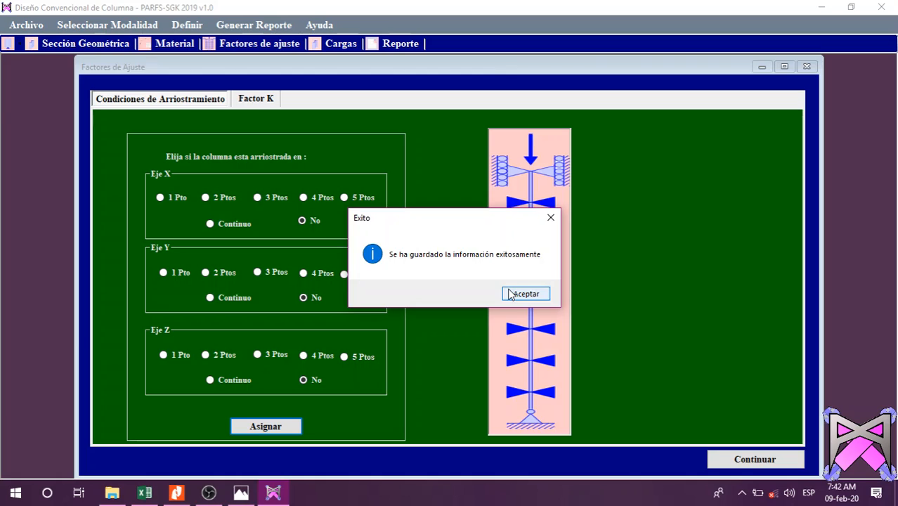
pyautogui.click(515, 291)
# Assign the K factors with Definir K de columna aislada, case (d) for X and Y, and Ambos extremos restringidos for Z
pyautogui.click(263, 100)
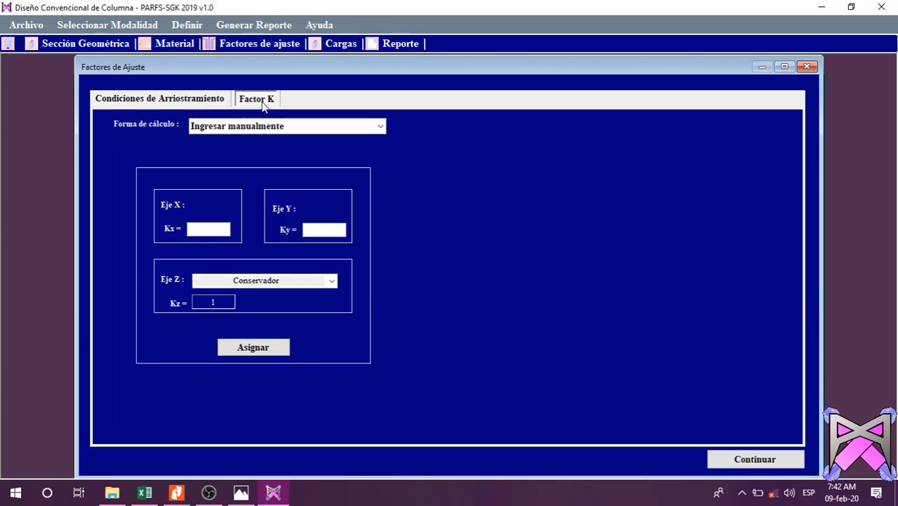
pyautogui.click(380, 126)
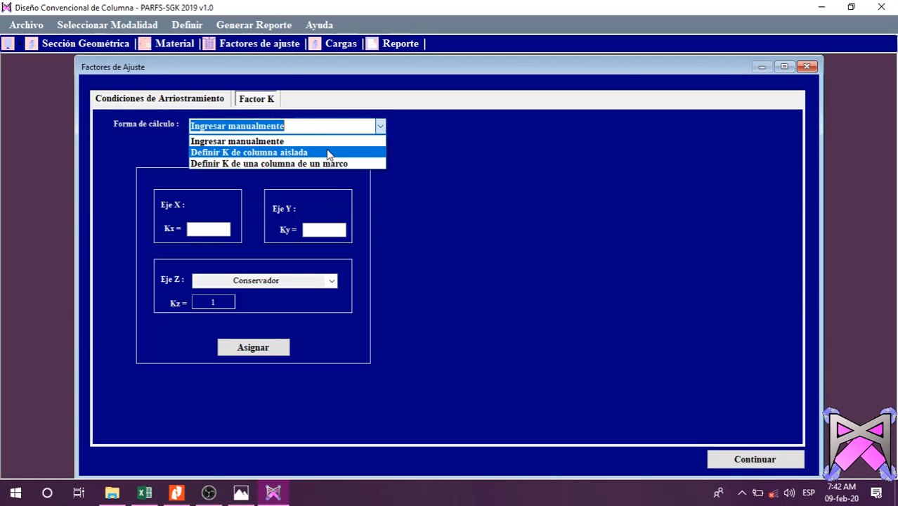
pyautogui.click(267, 153)
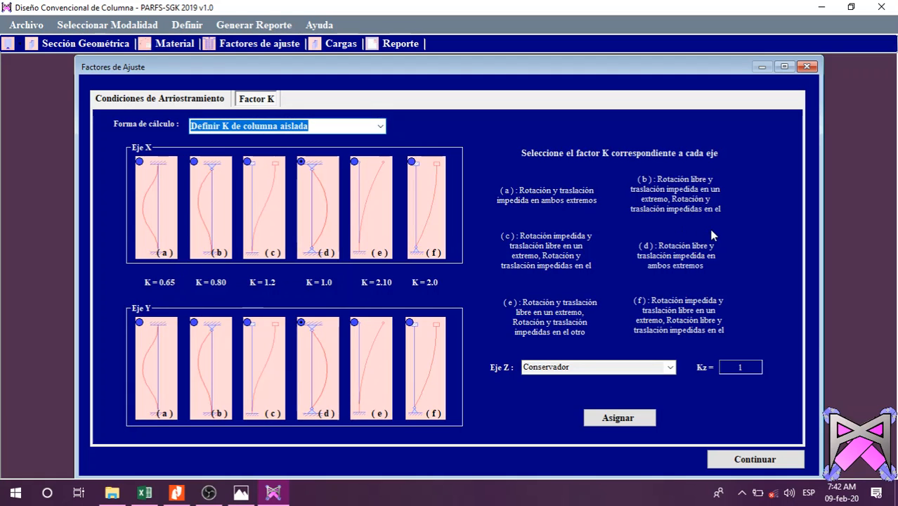
pyautogui.click(672, 367)
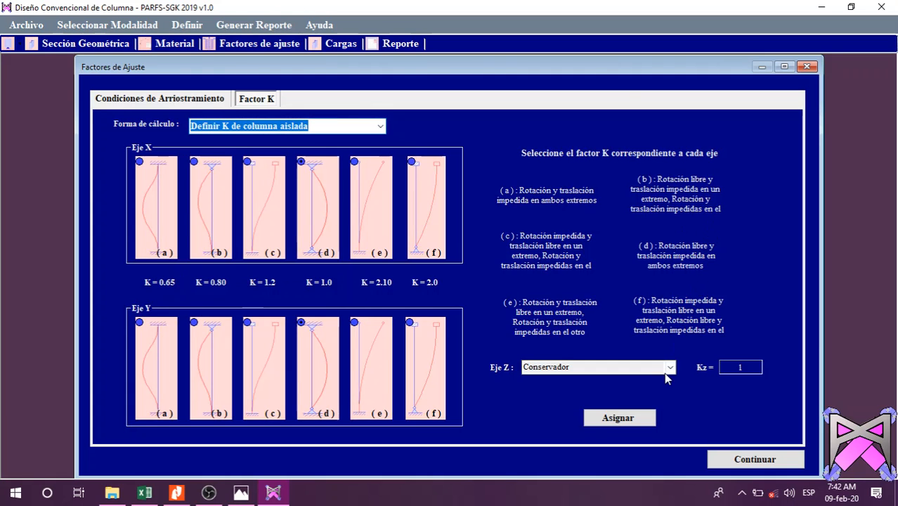
pyautogui.click(672, 370)
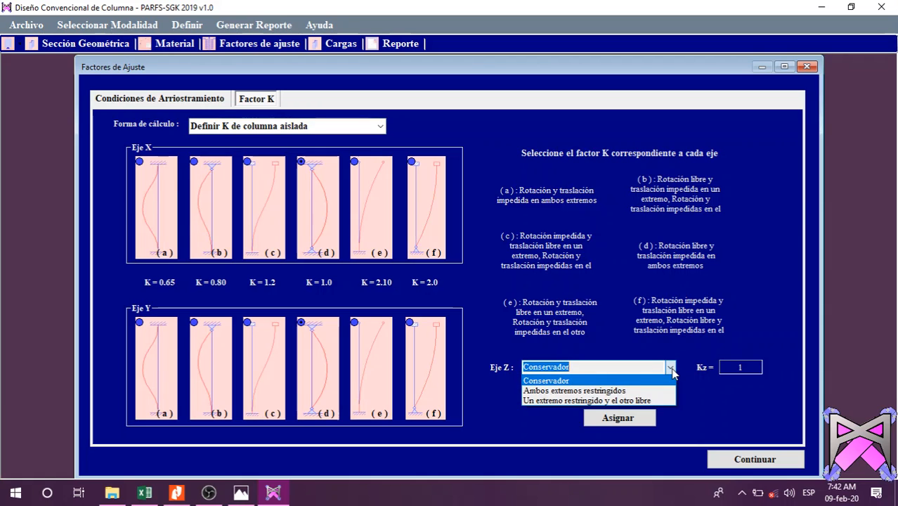
pyautogui.click(601, 392)
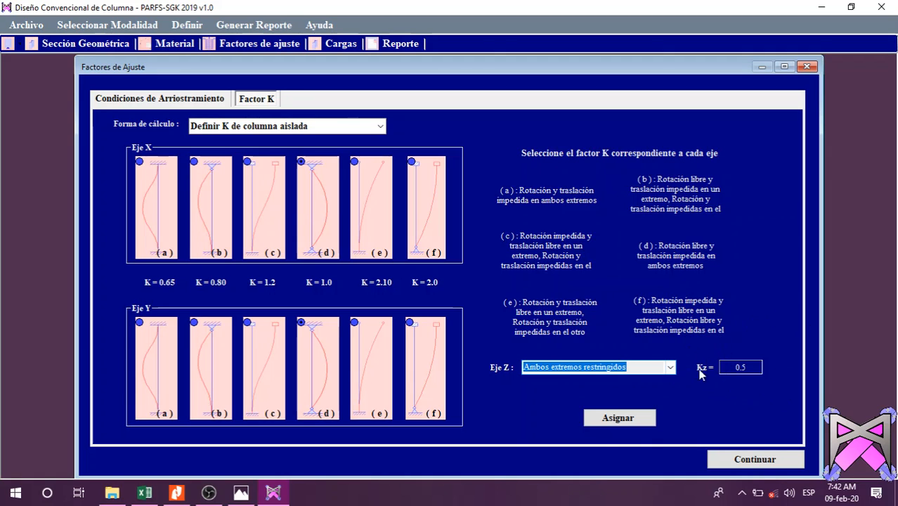
pyautogui.click(637, 417)
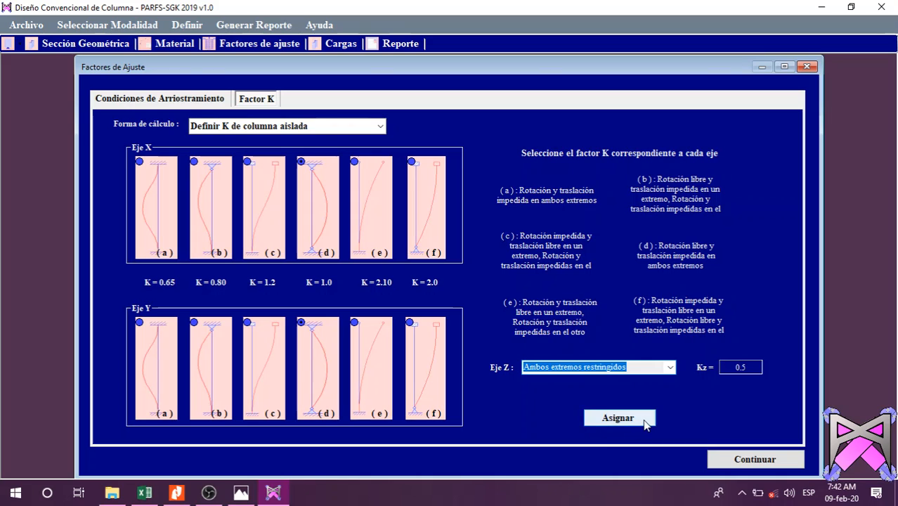
pyautogui.click(518, 301)
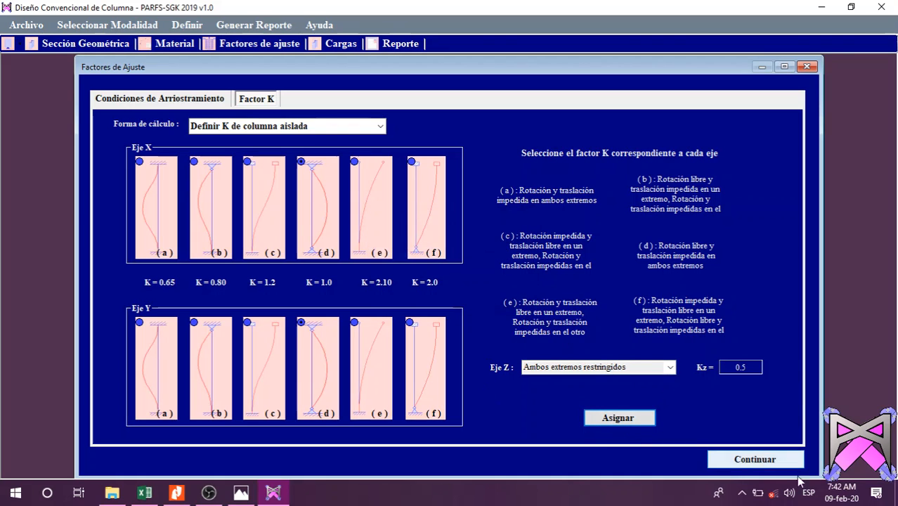
pyautogui.click(745, 462)
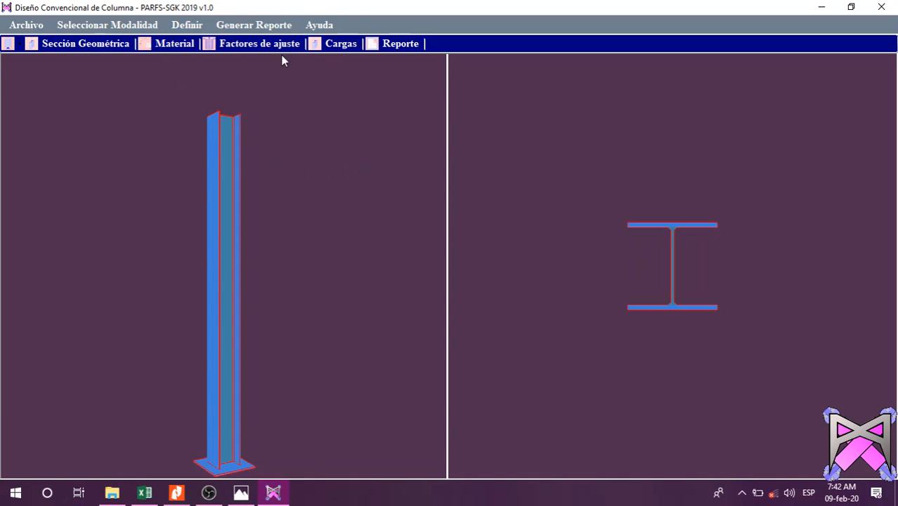
# Generate the design report again, examine its K factors, elastic buckling stresses and governing limit state, and close it
pyautogui.click(372, 44)
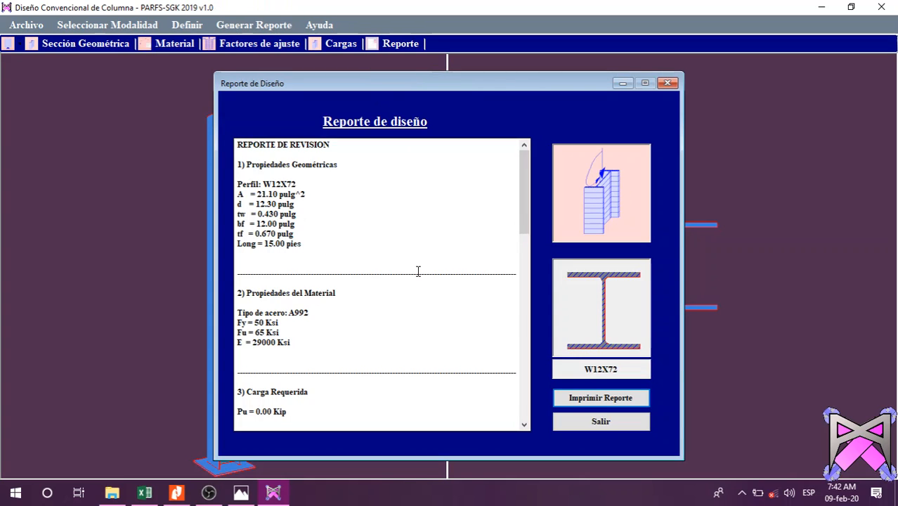
pyautogui.scroll(-6, 418, 272)
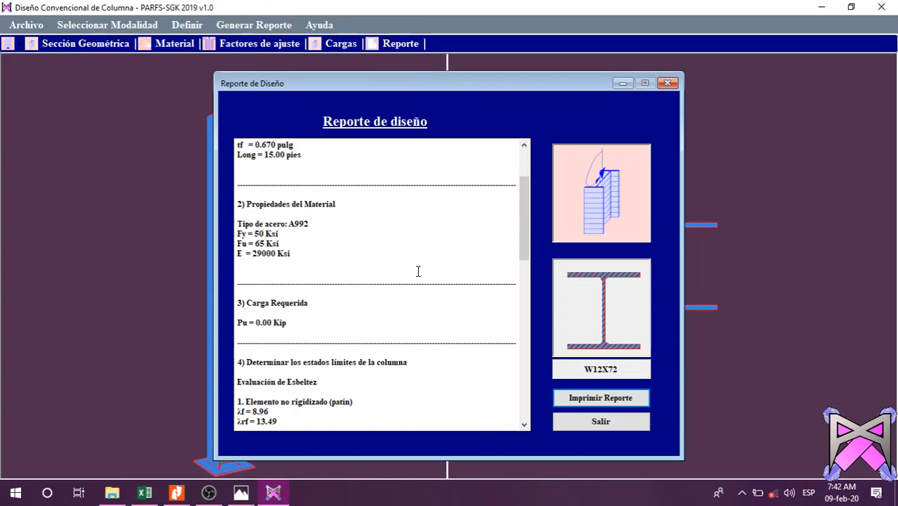
pyautogui.scroll(-8, 419, 271)
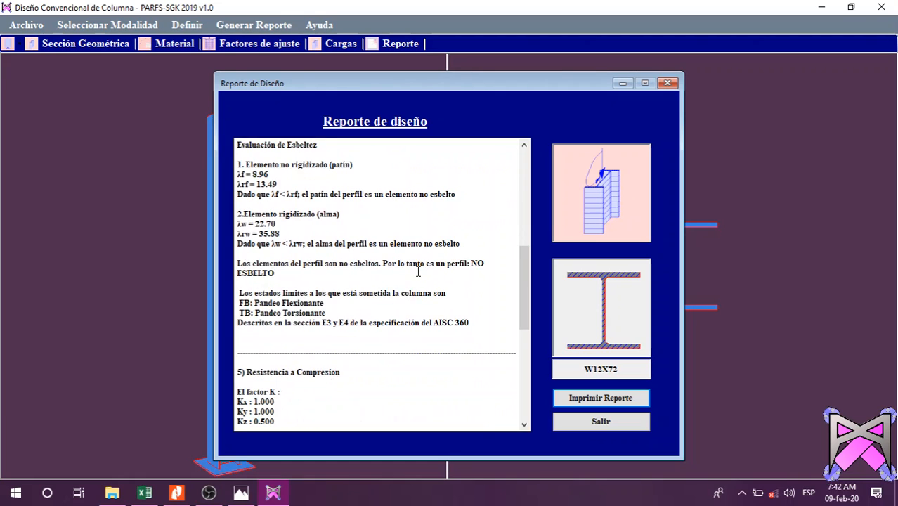
pyautogui.scroll(-2, 418, 272)
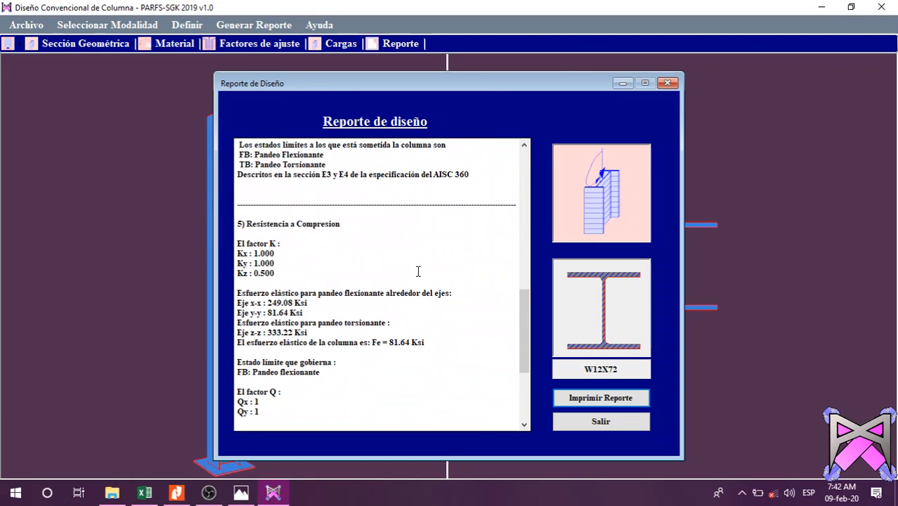
pyautogui.click(668, 83)
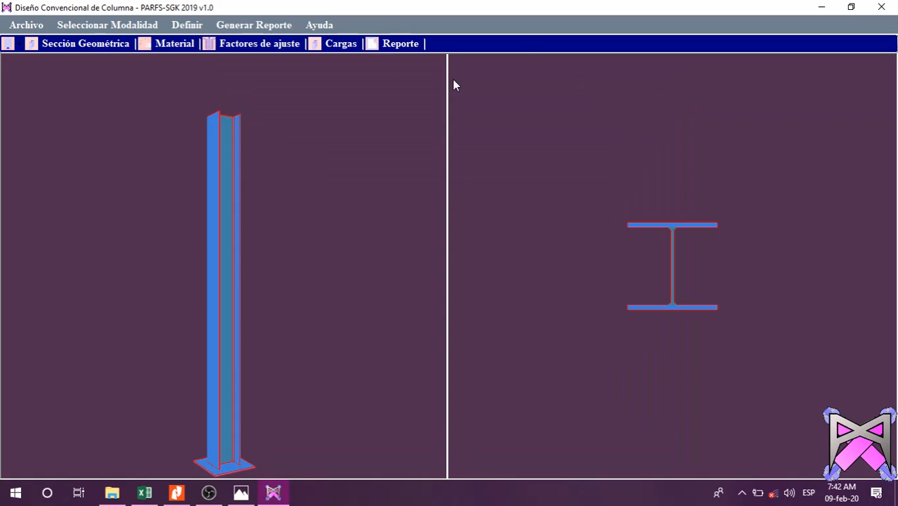
# Assign the isolated column's K factors with case (b) for the X and Y axes and Ambos extremos restringidos for Z
pyautogui.click(208, 45)
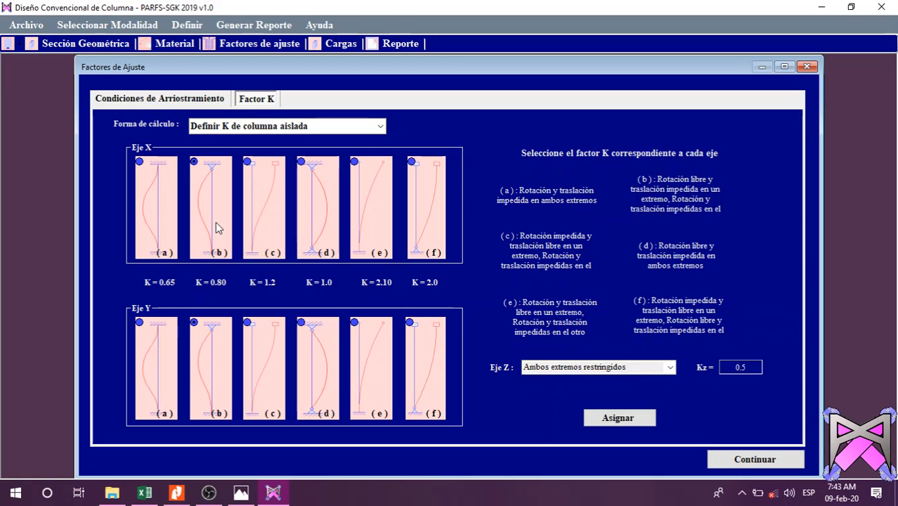
pyautogui.click(613, 418)
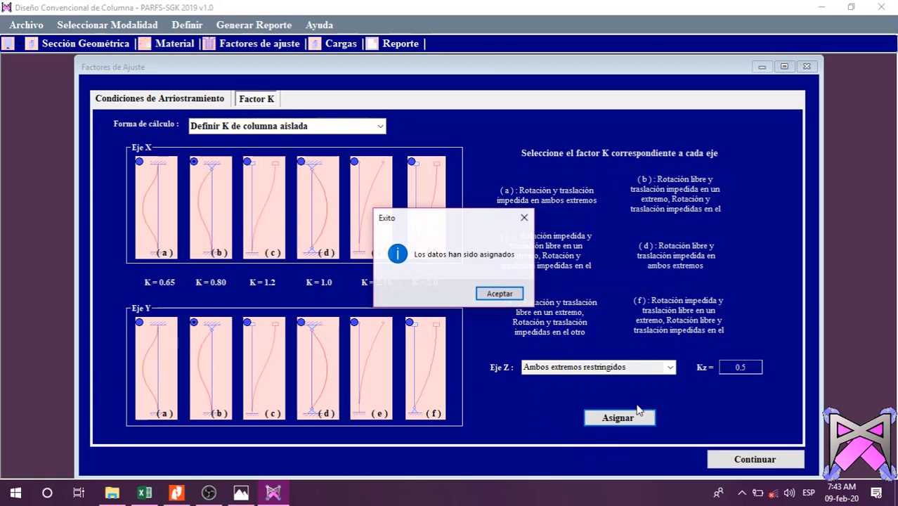
pyautogui.click(498, 296)
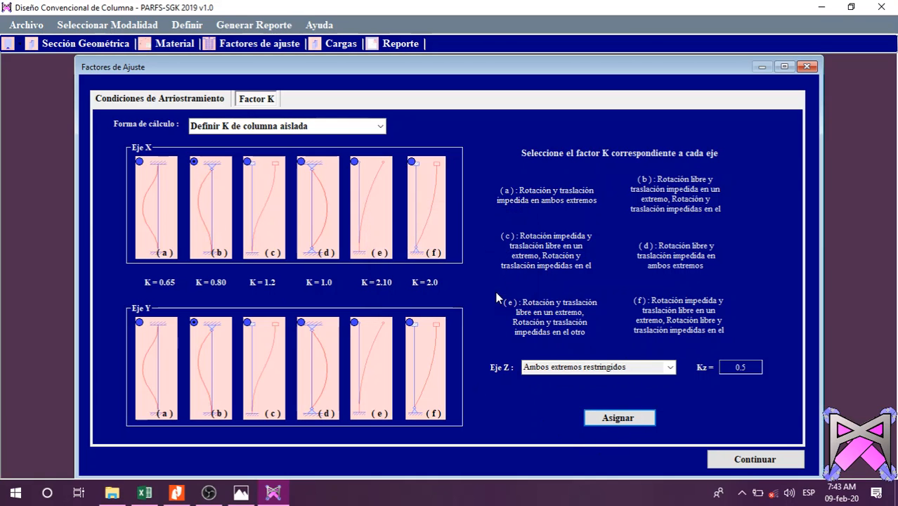
pyautogui.click(756, 461)
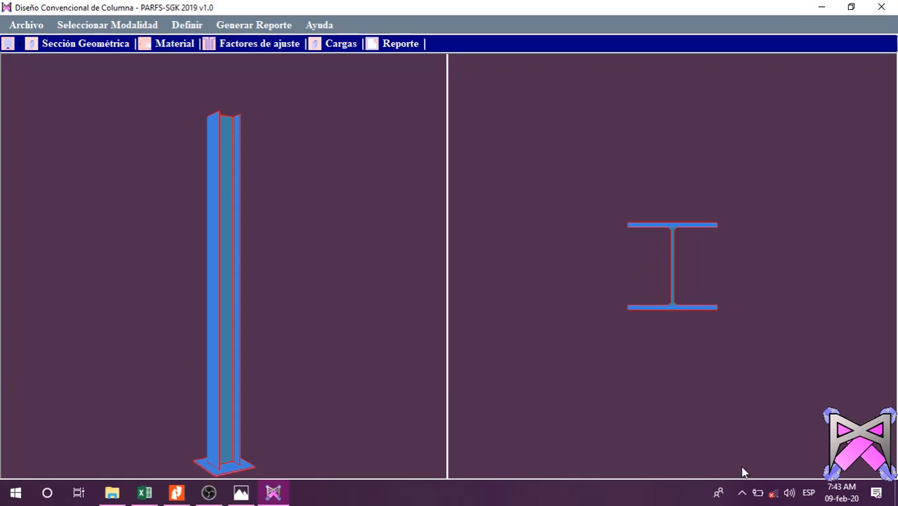
# Generate the design report again and examine its compression resistance section, including K factors, elastic buckling stresses and governing limit state
pyautogui.click(370, 45)
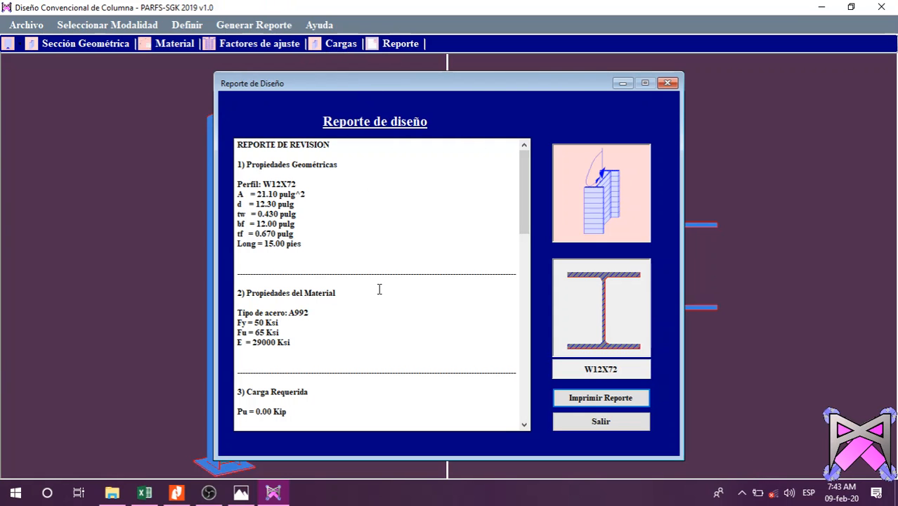
pyautogui.scroll(-20, 379, 290)
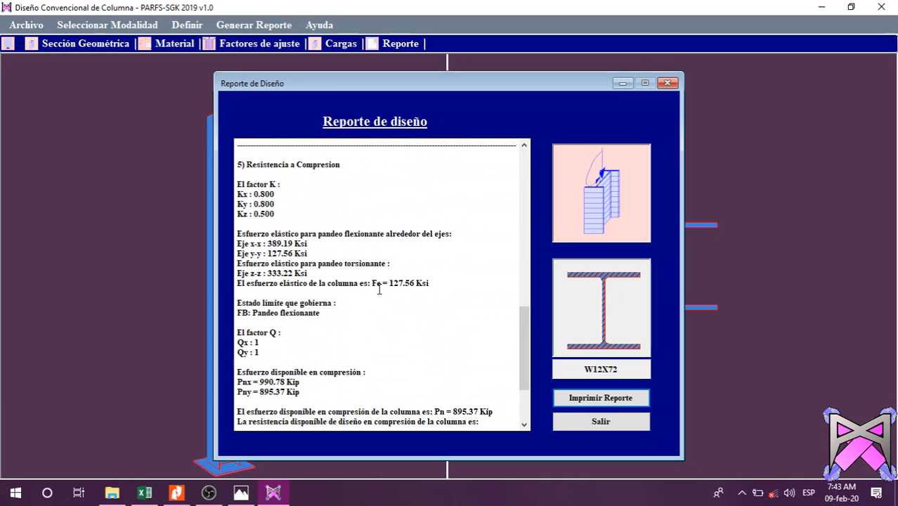